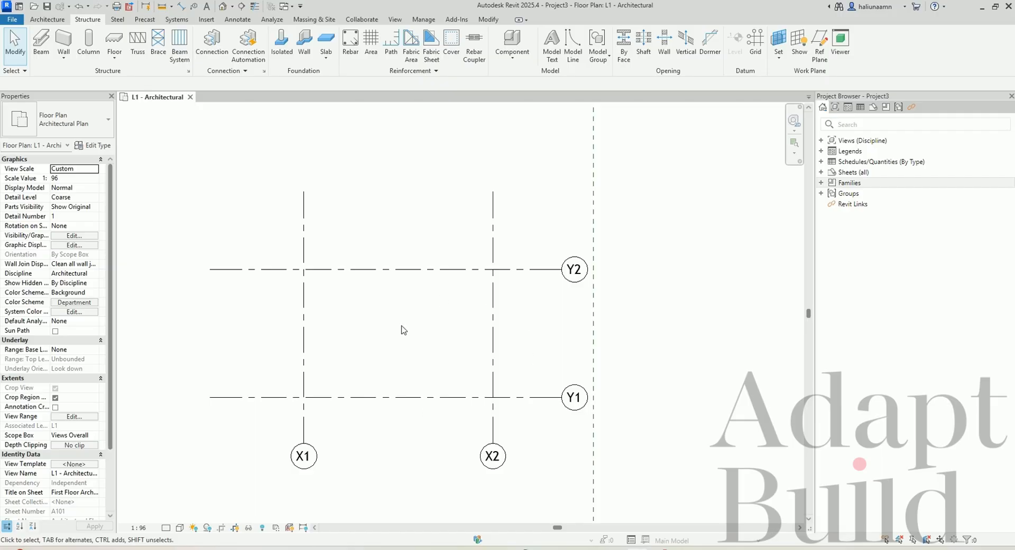
left_click_drag(546, 225, 663, 328)
left_click(520, 270)
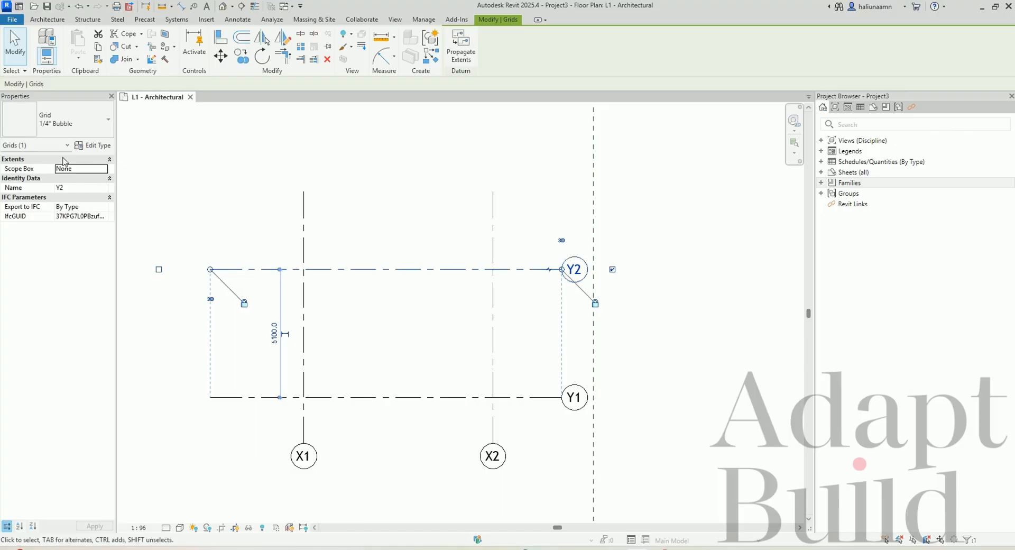
left_click(458, 398)
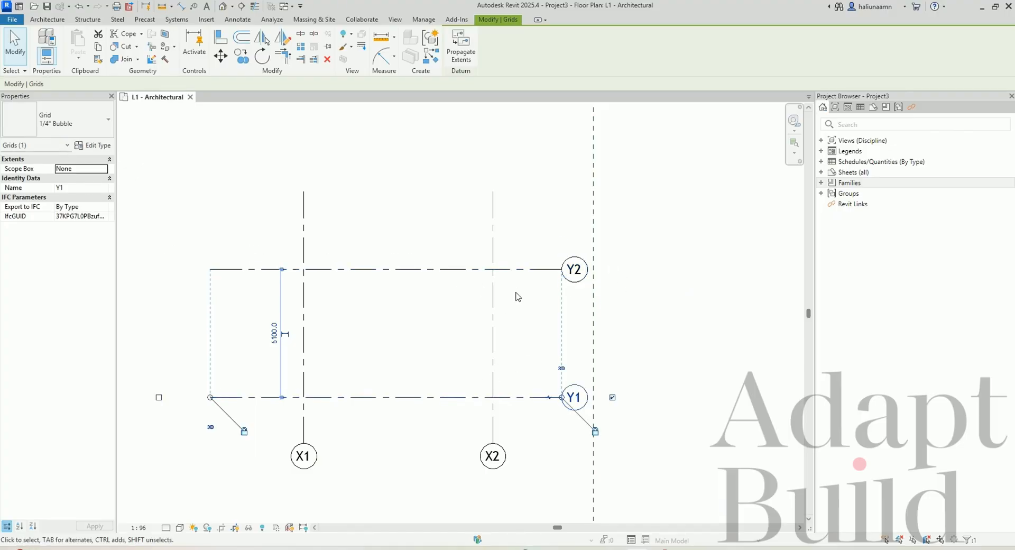
key("Escape")
Rename the type of grid Y2 to Тэнхлэг.
left_click(519, 269)
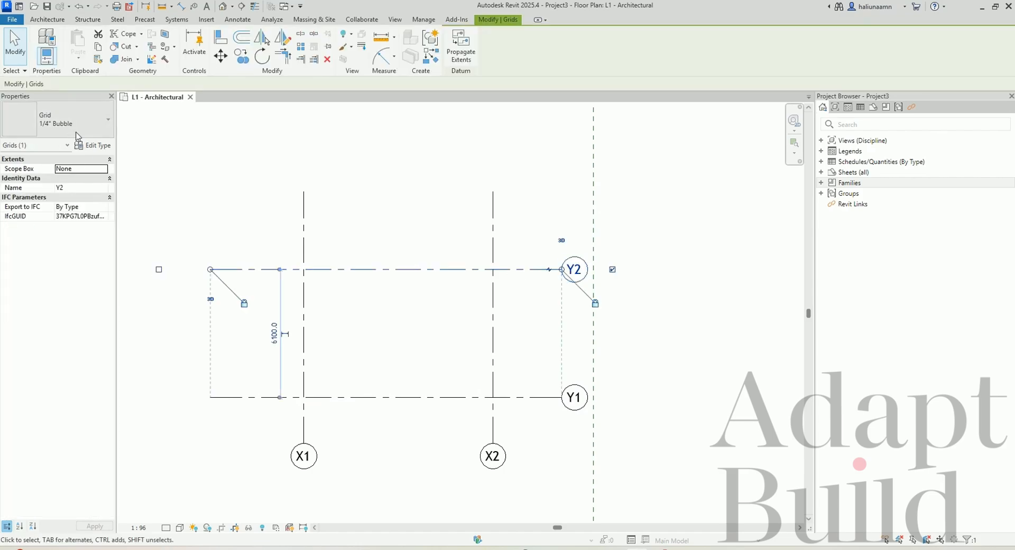
left_click(94, 146)
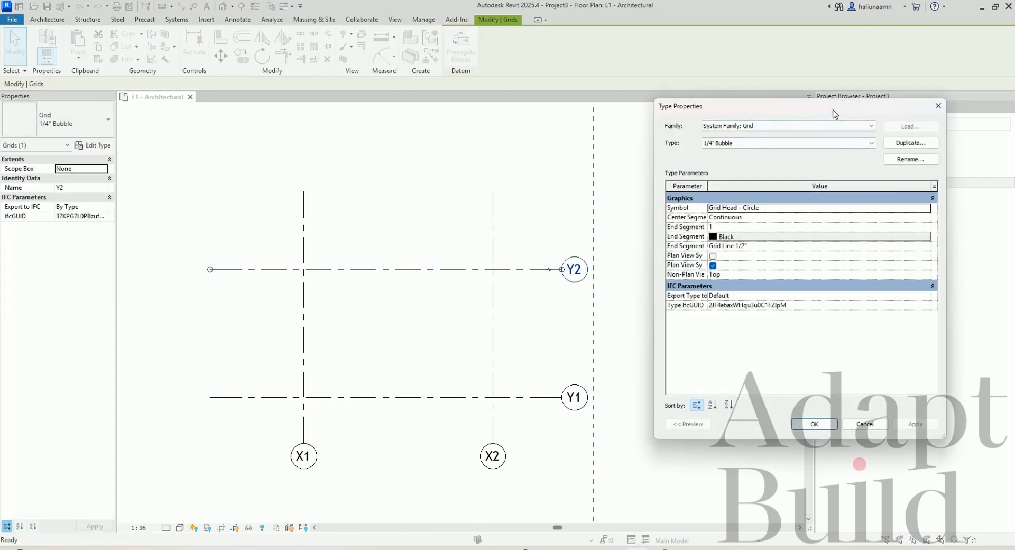
left_click_drag(832, 111, 730, 137)
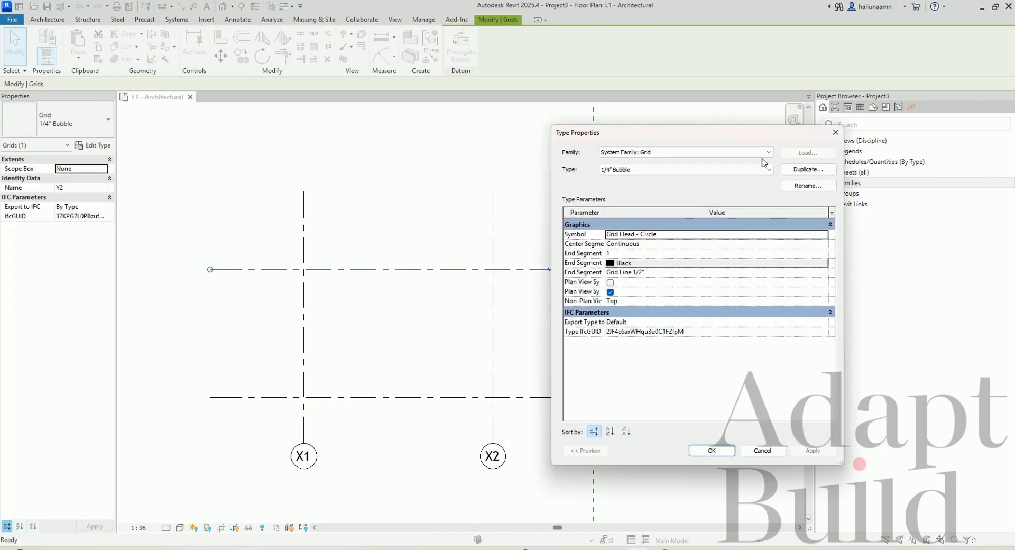
left_click(804, 186)
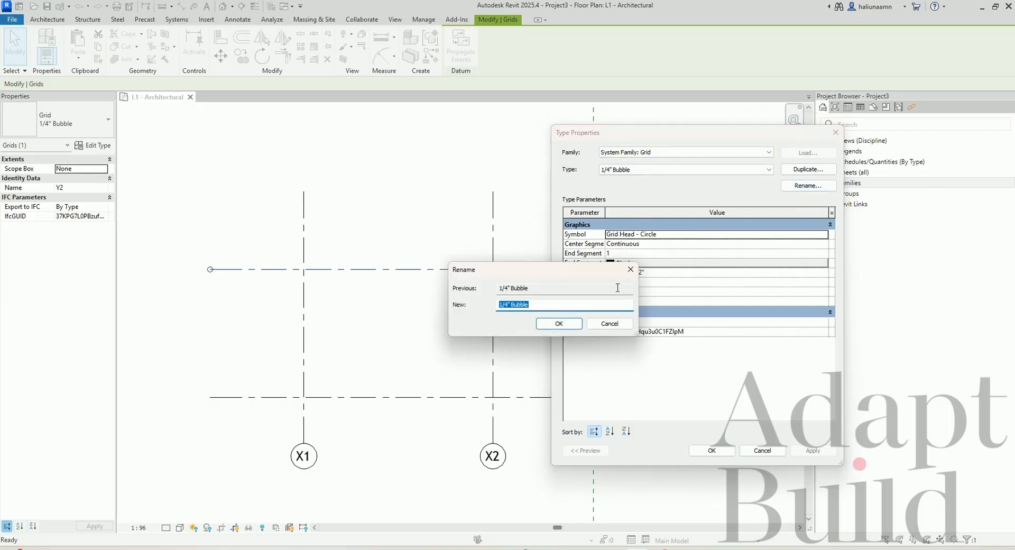
type("m")
key("BackSpace")
type("тЭНХлэг")
key("Return")
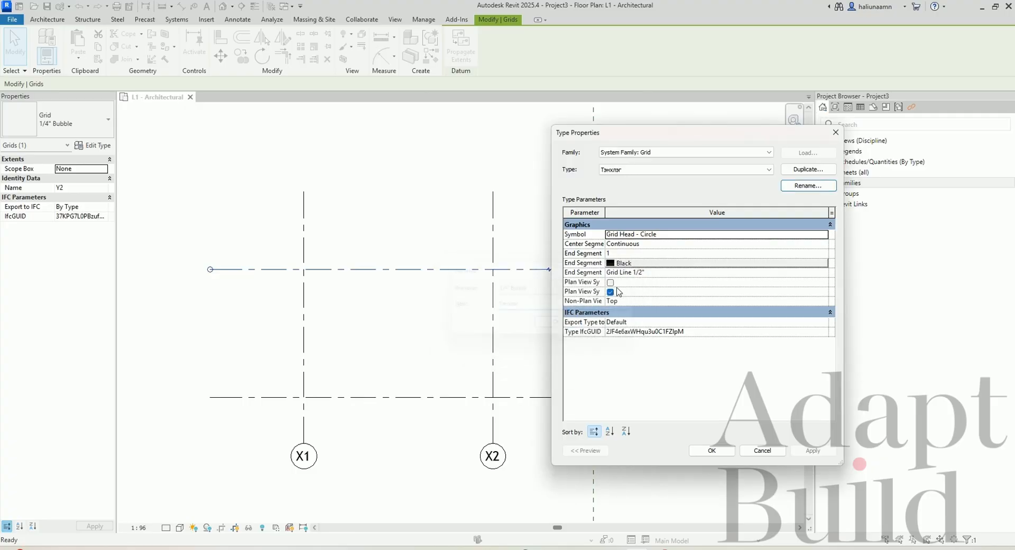
Examine the Symbol, Center Segment and End Segment Weight options available for the grid type.
left_click_drag(696, 133, 378, 114)
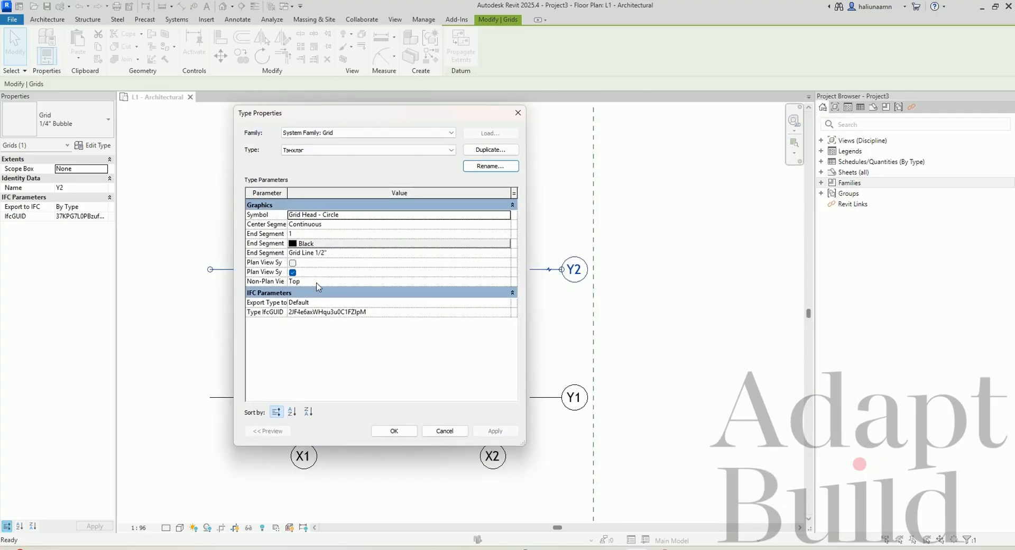
left_click_drag(388, 111, 235, 78)
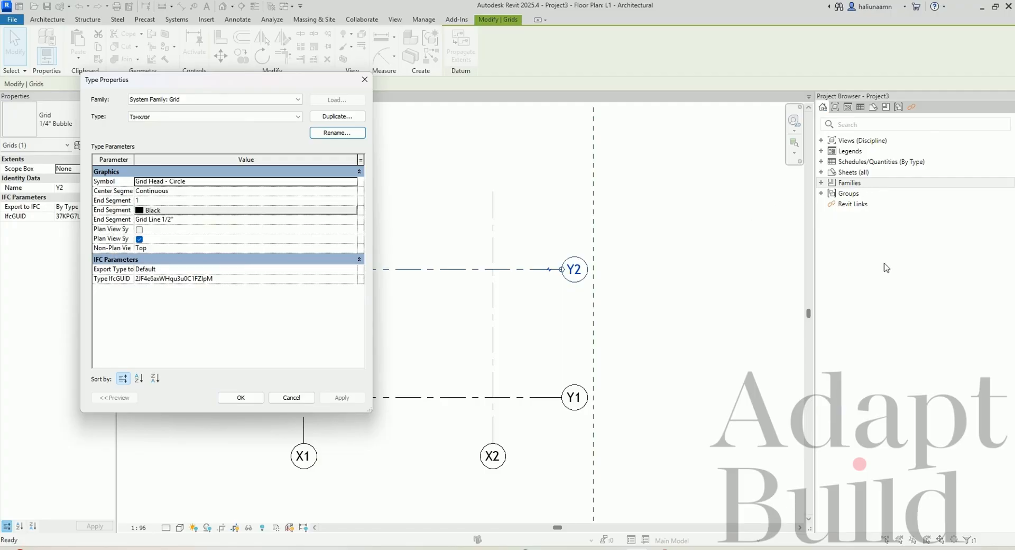
left_click(303, 184)
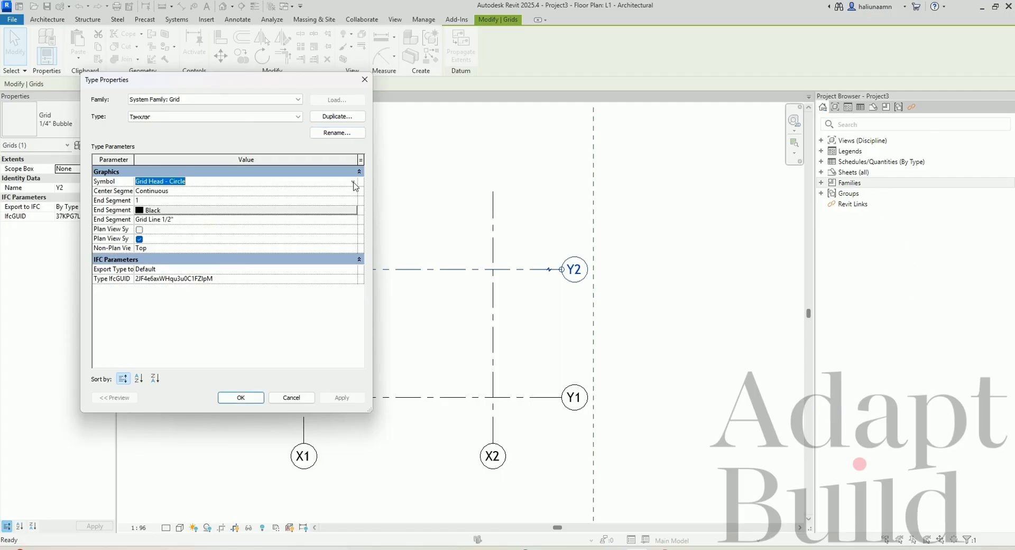
left_click(353, 181)
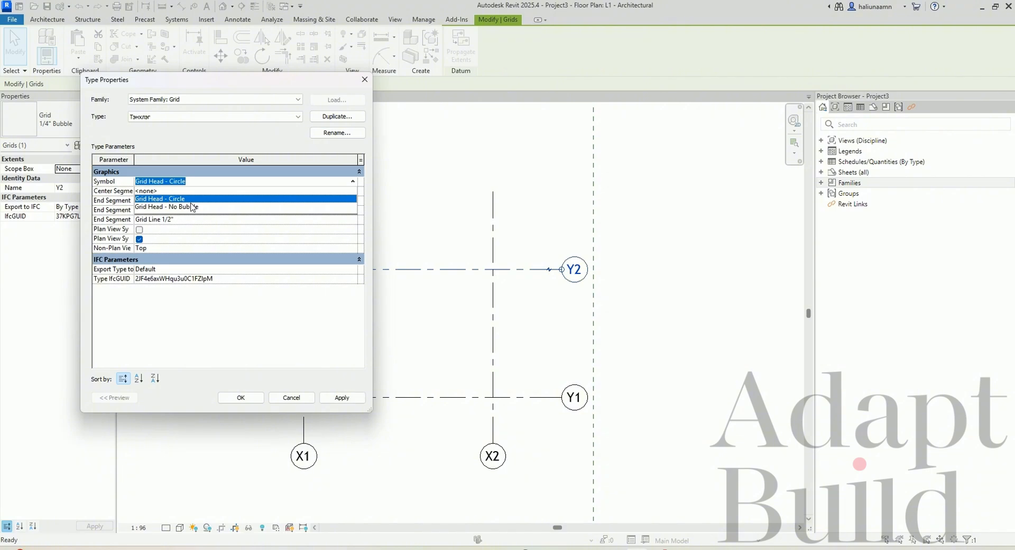
left_click(167, 216)
left_click(197, 191)
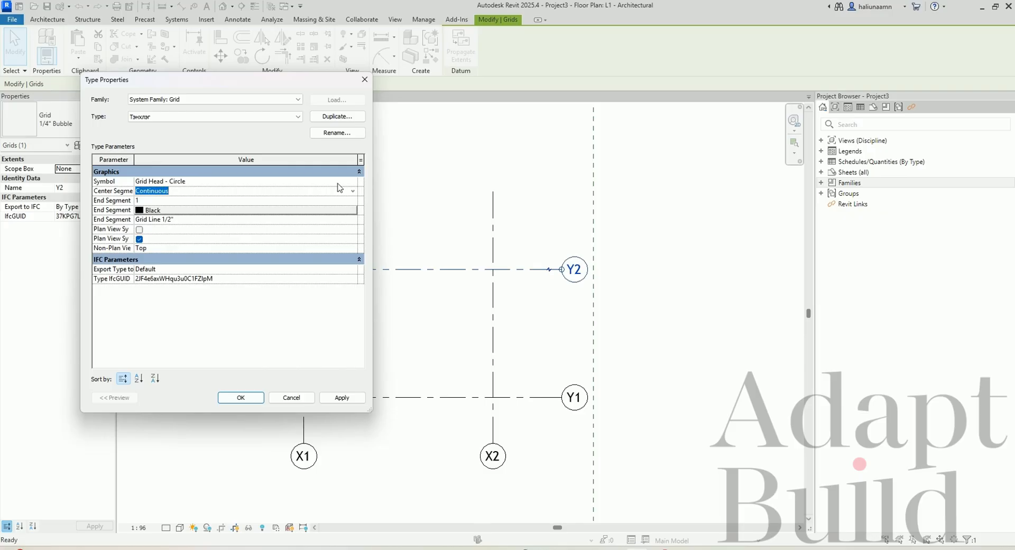
left_click(352, 191)
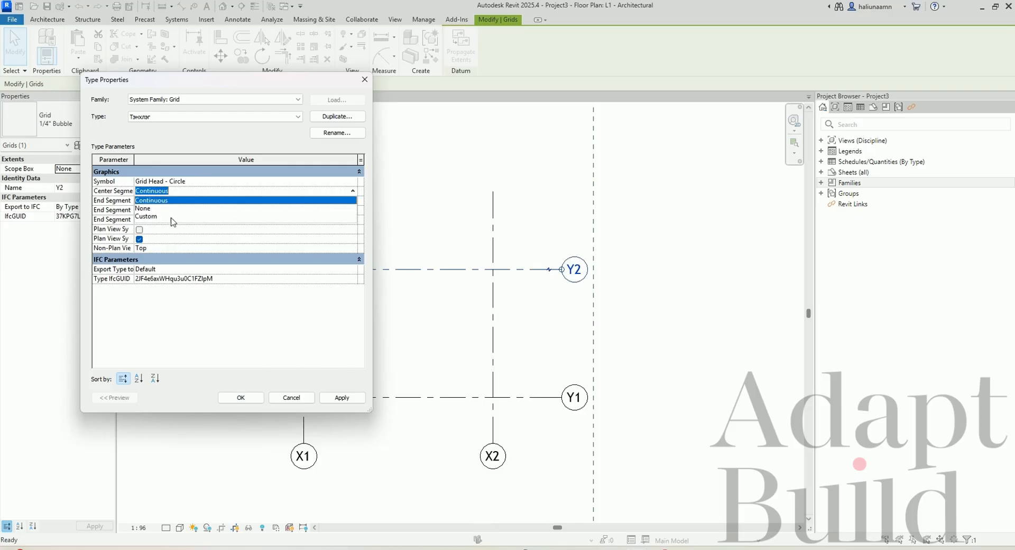
left_click(258, 336)
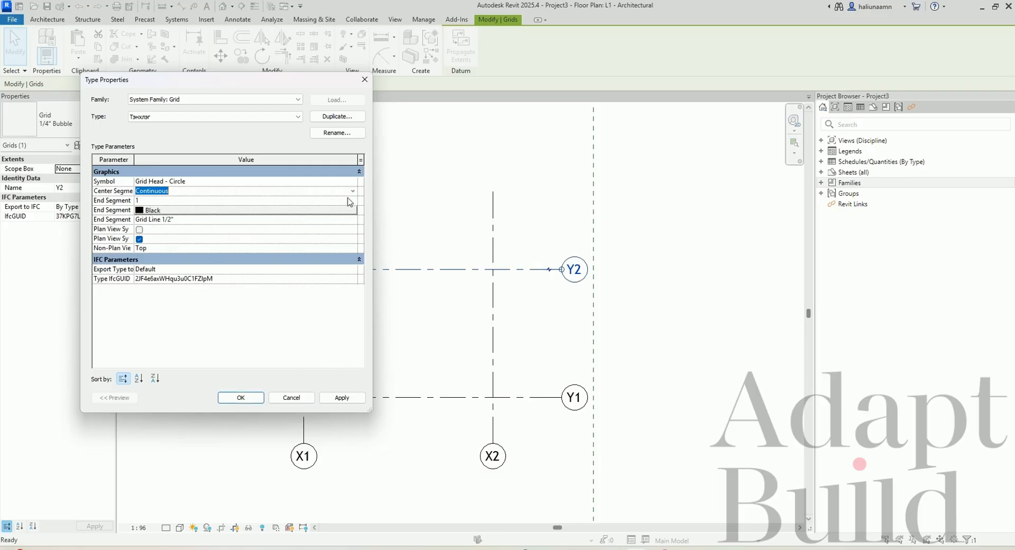
left_click(352, 201)
left_click(353, 201)
scroll(197, 242, "down", 3)
scroll(195, 242, "up", 3)
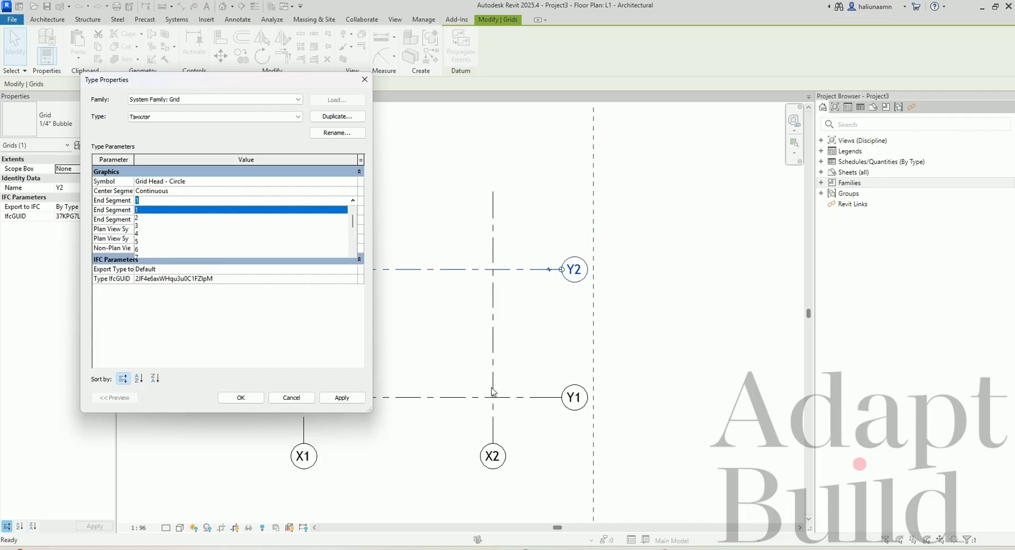
left_click(181, 338)
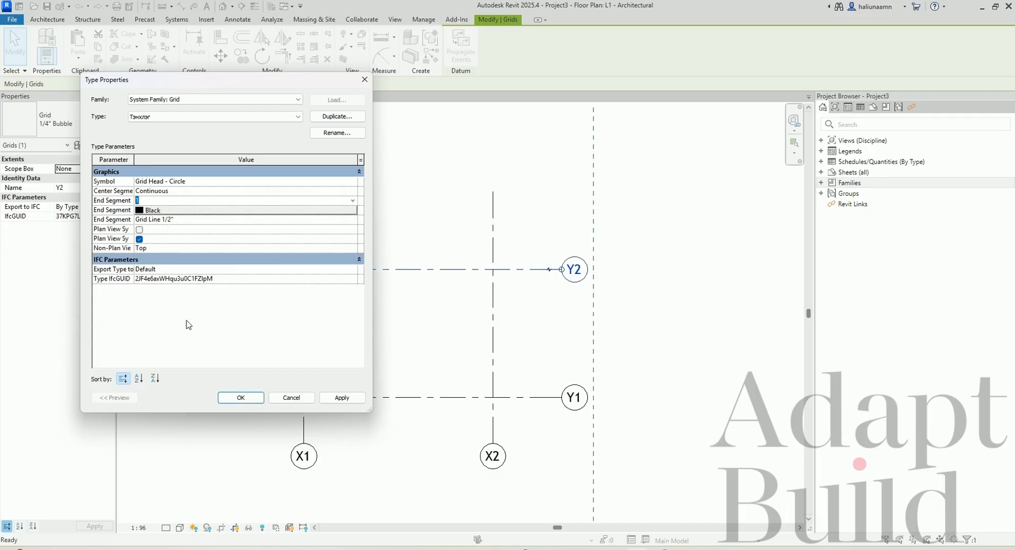
Set the grid type's End Segment Color to Red.
left_click(251, 211)
left_click(131, 256)
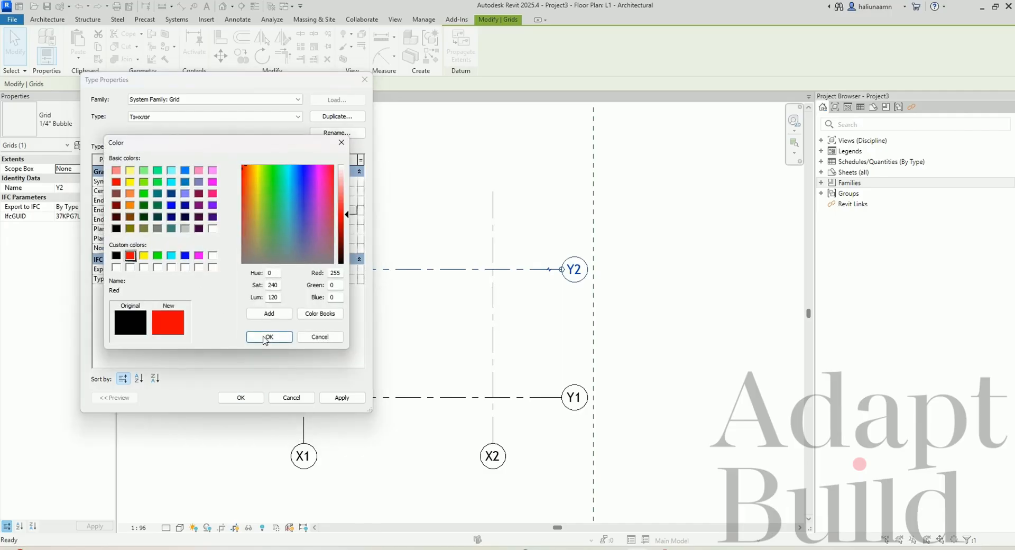
left_click(269, 337)
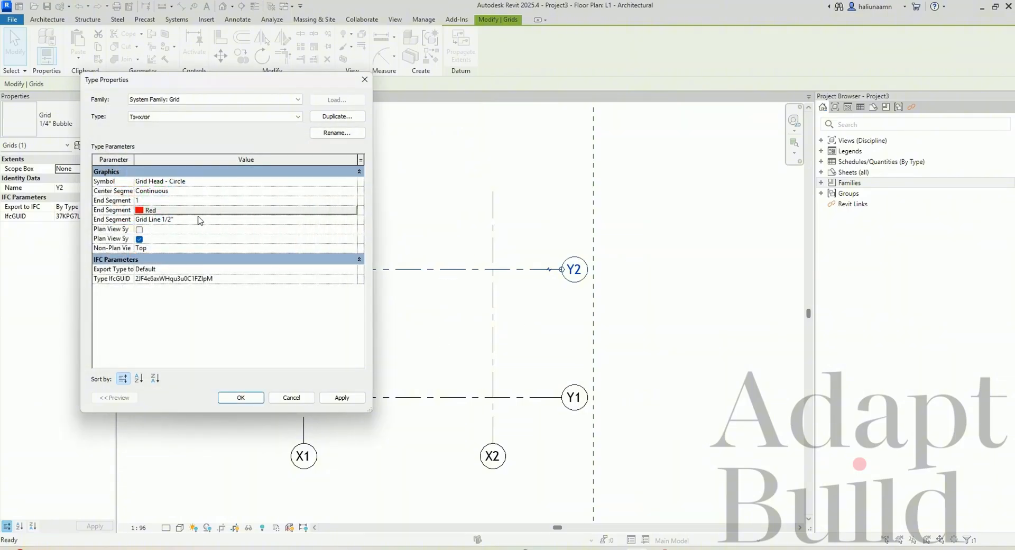
Check the End Segment Pattern choices and the full parameter names, and accept the grid type's edits.
left_click(247, 219)
left_click(353, 220)
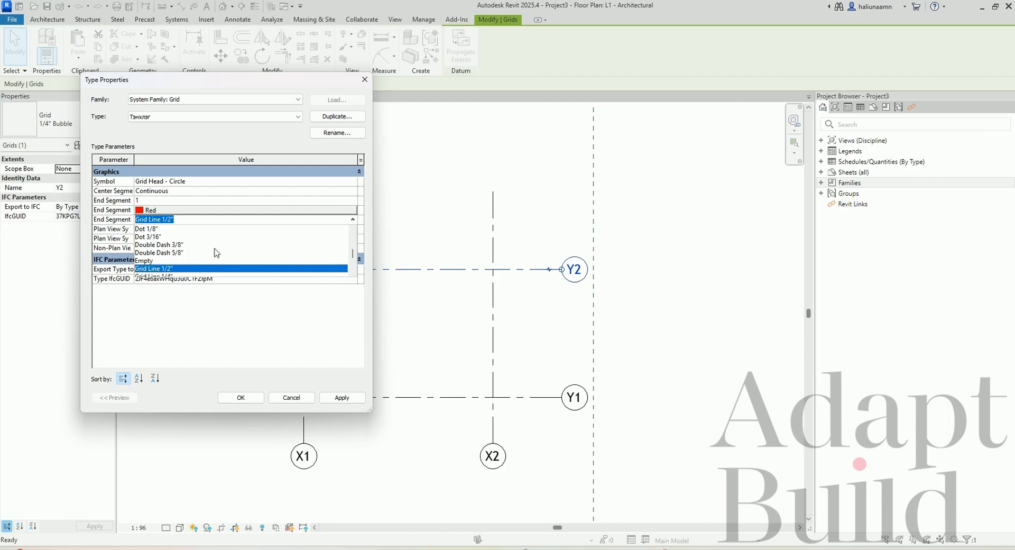
left_click(194, 338)
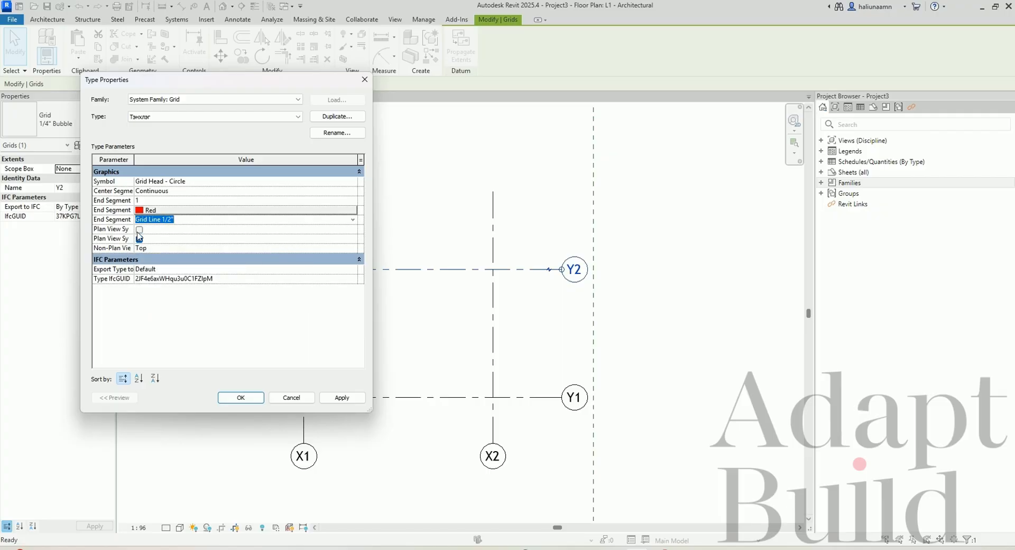
left_click_drag(133, 155, 201, 158)
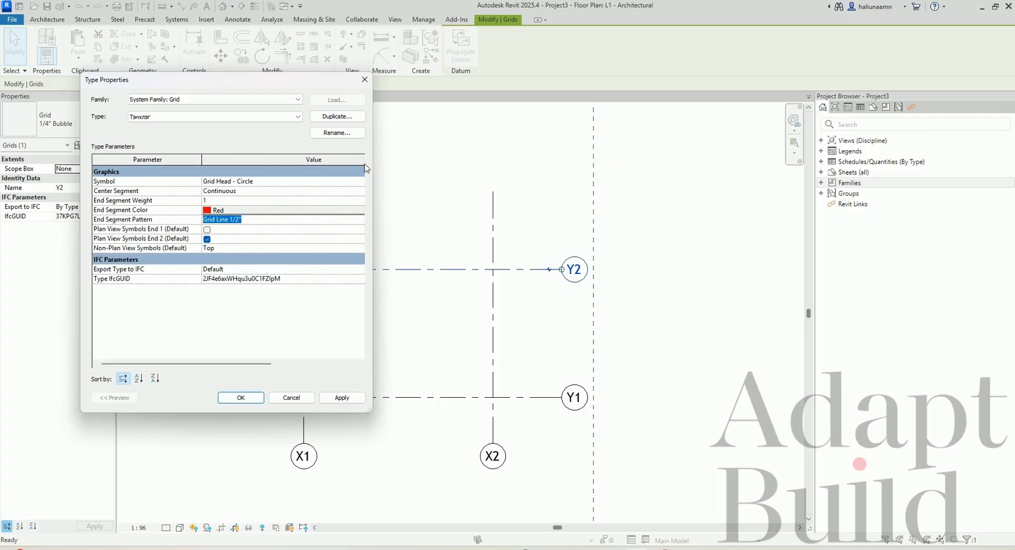
left_click_drag(269, 84, 901, 98)
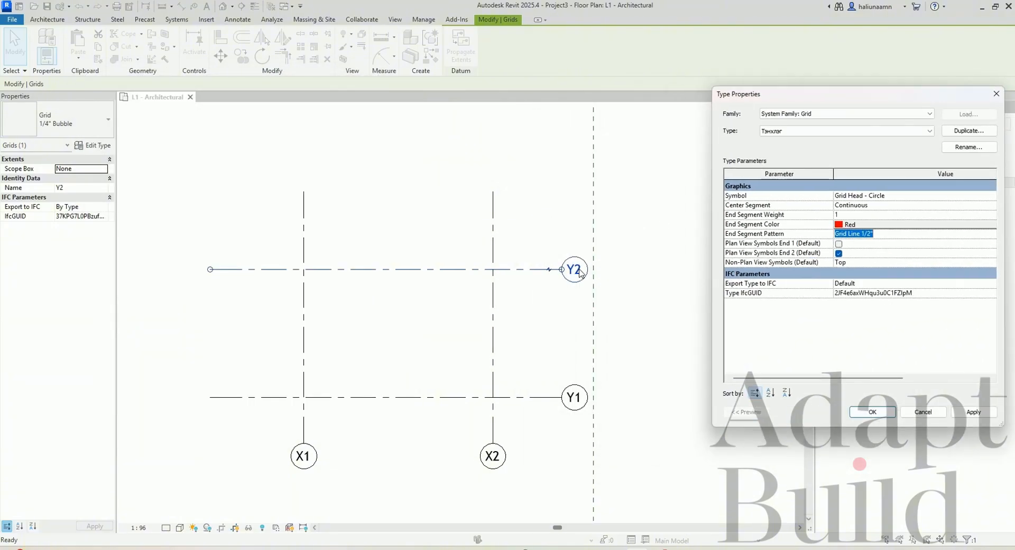
left_click(880, 414)
Show and hide the bubble at the left end of grid Y2, and check the type's default plan view symbol settings.
left_click(158, 269)
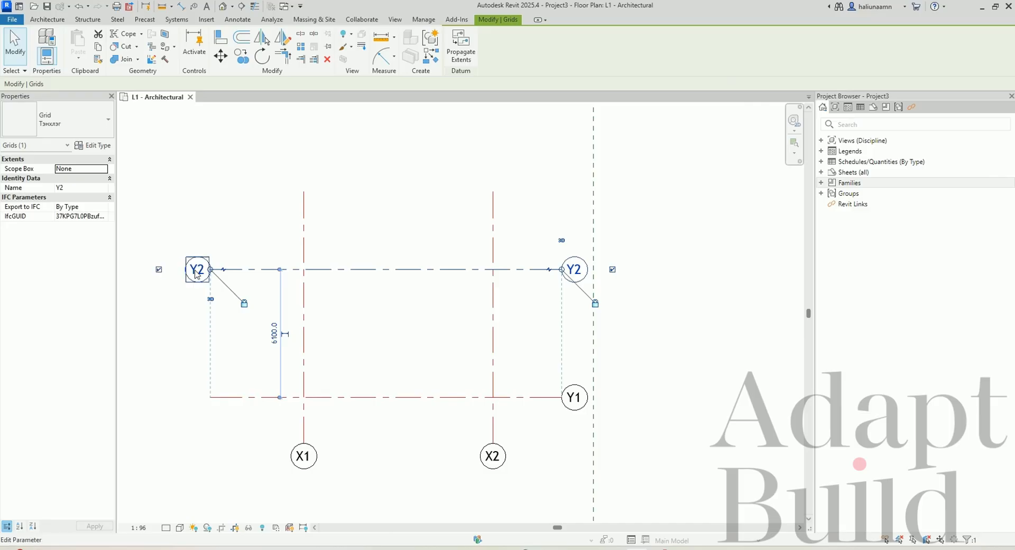
left_click(159, 270)
left_click(93, 145)
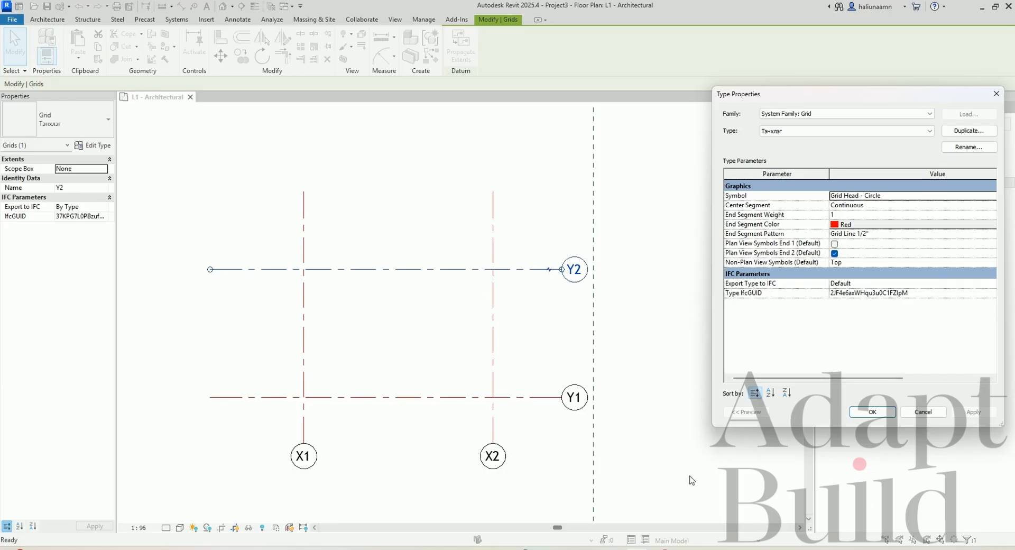
left_click(873, 412)
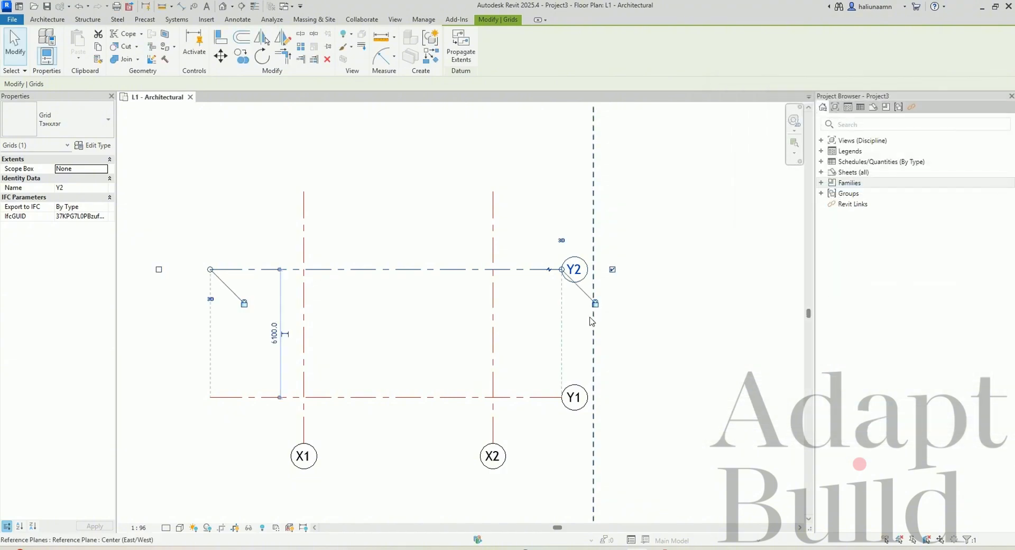
left_click(163, 277)
left_click(225, 270)
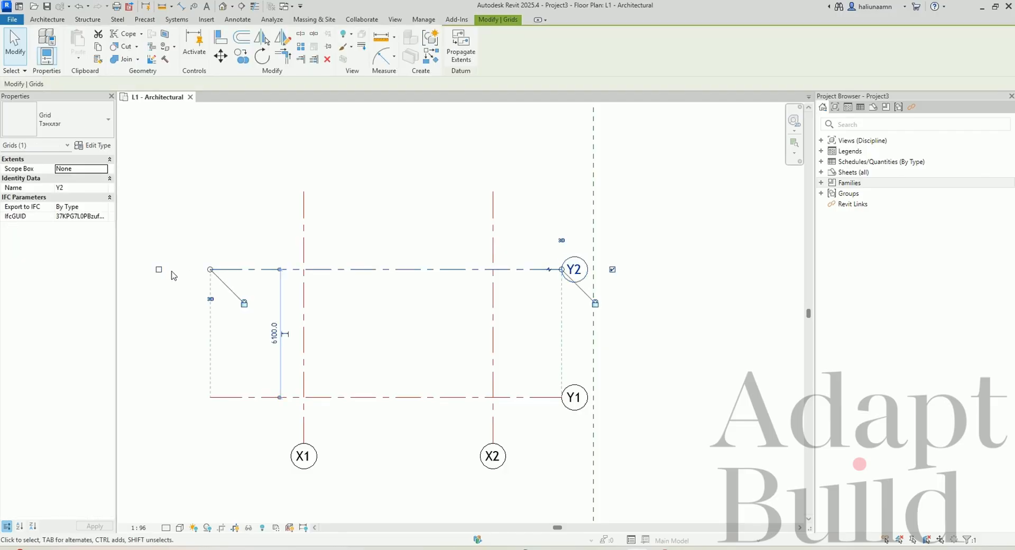
left_click(159, 269)
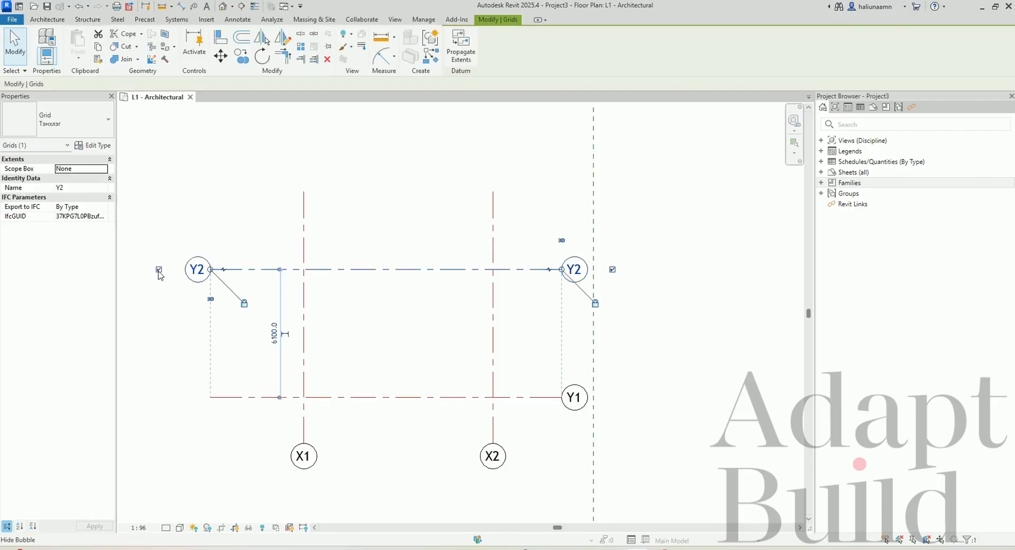
left_click(159, 269)
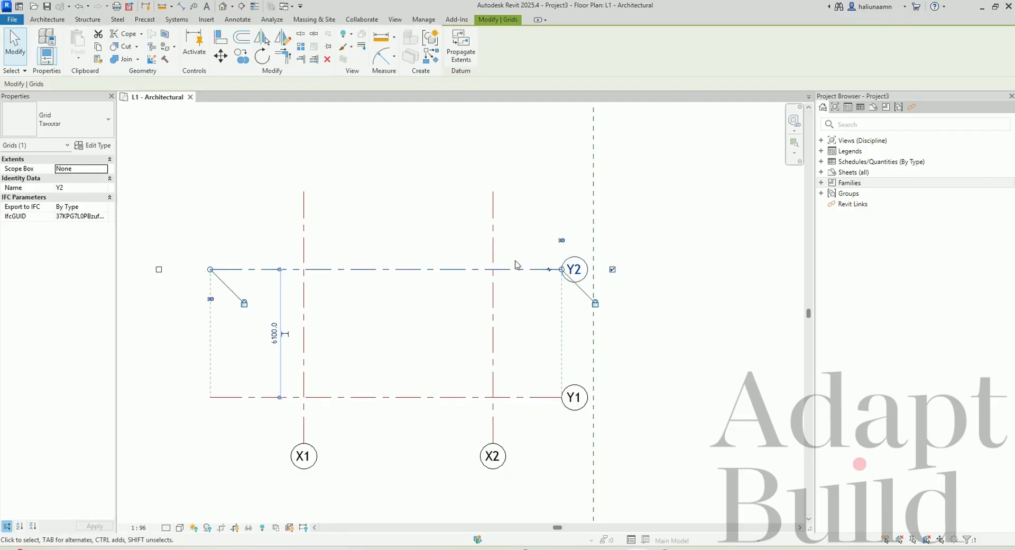
left_click(379, 174)
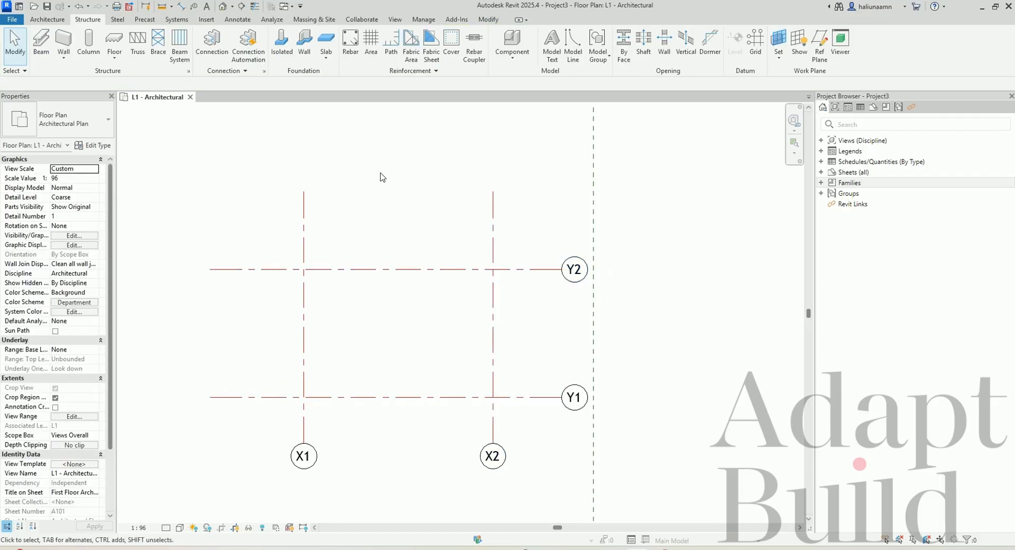
Create a new line pattern named тэнхлэг for the project.
left_click(425, 21)
left_click(460, 58)
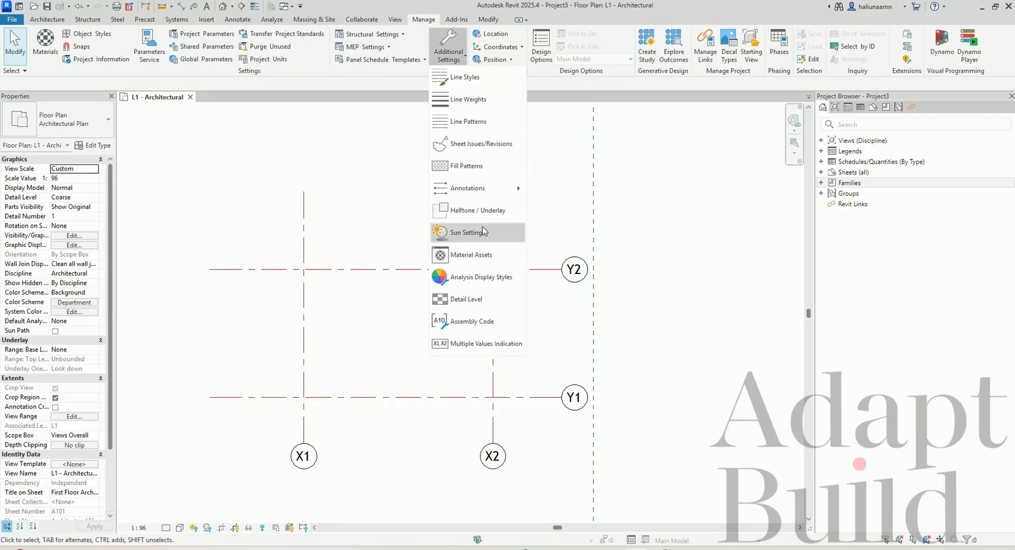
left_click(463, 122)
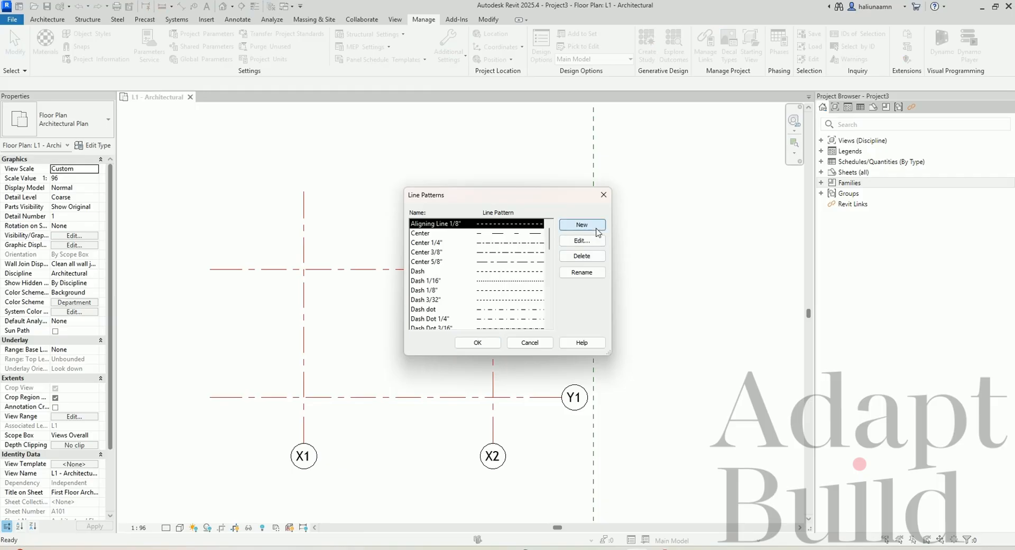
left_click(582, 225)
type("T")
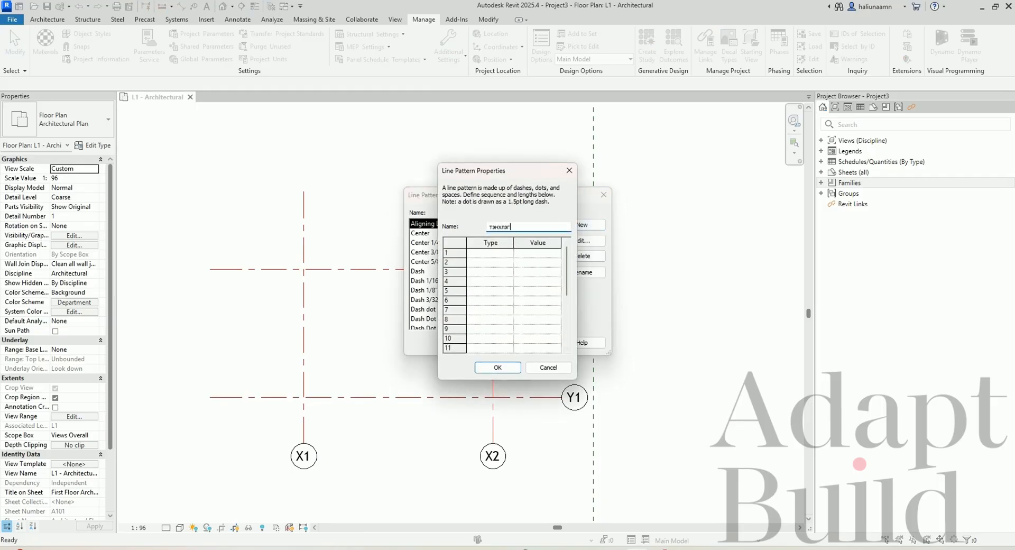
Define the first two rows of the тэнхлэг line pattern as a 15 mm dash and a 2 mm space.
left_click(511, 253)
left_click(486, 263)
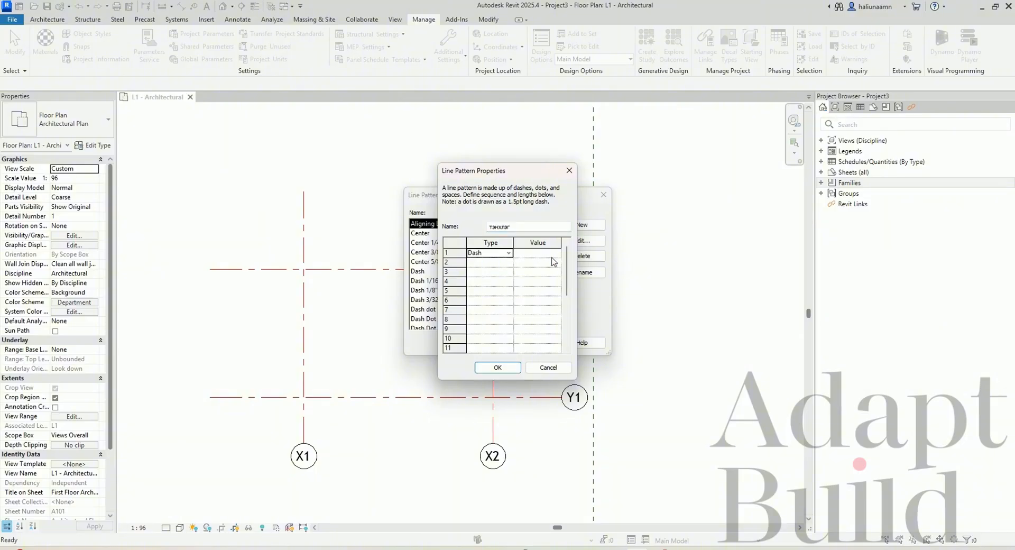
left_click(551, 256)
left_click(498, 263)
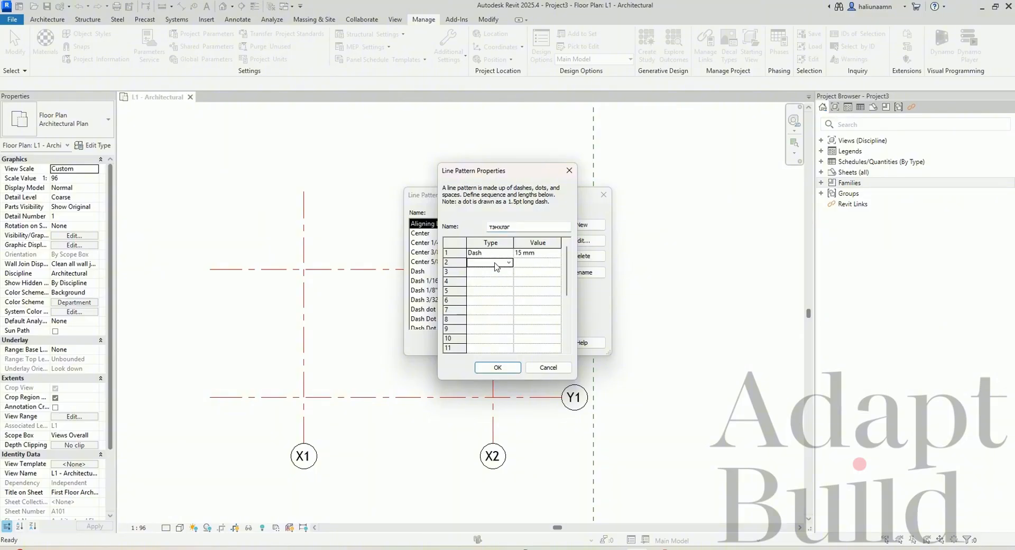
left_click(509, 263)
left_click(486, 281)
left_click(536, 263)
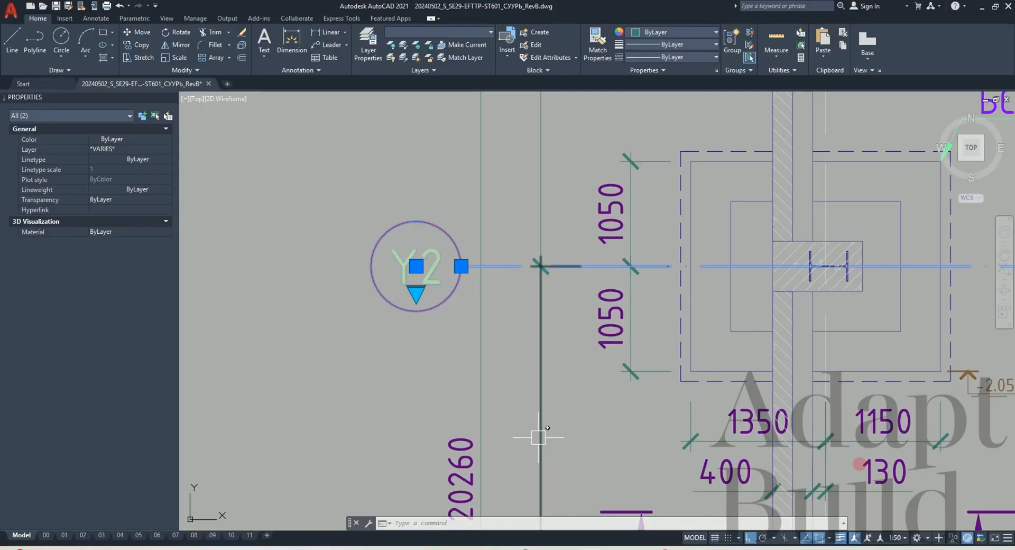
Switch to the AutoCAD foundation drawing and examine the dash, gap and dot sequence along axis Y2.
mouse_move(608, 280)
middle_mouse_down()
mouse_move(647, 320)
mouse_move(447, 319)
middle_mouse_up()
scroll(646, 320, "up", 5)
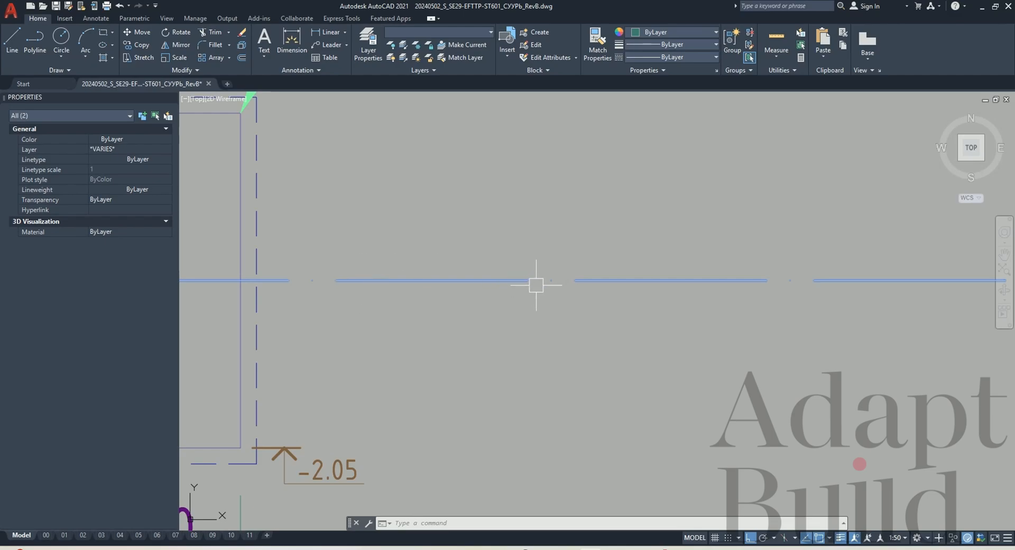
scroll(537, 284, "up", 3)
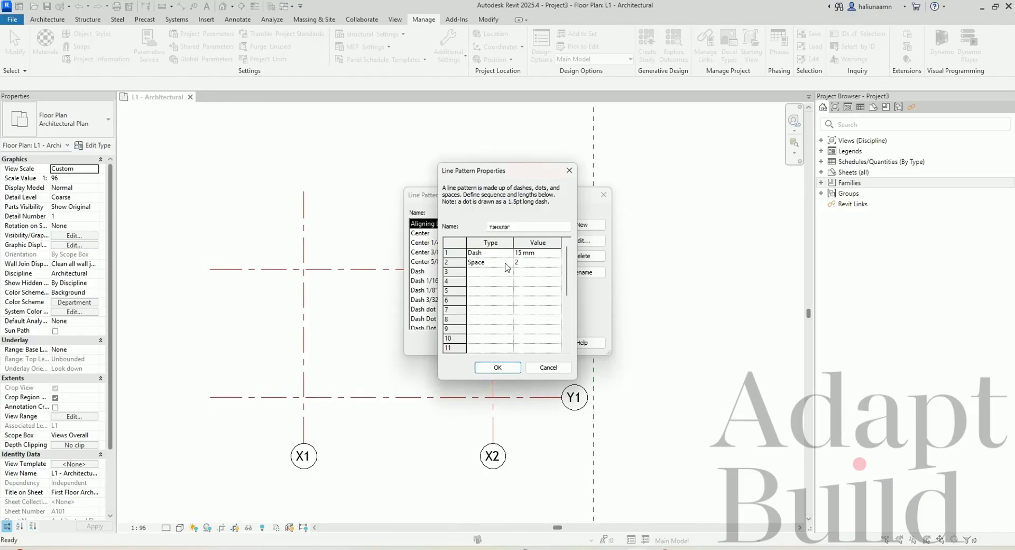
Back in Revit, complete the line pattern with a dot and a 2 mm space, and accept it.
left_click(509, 272)
left_click(508, 272)
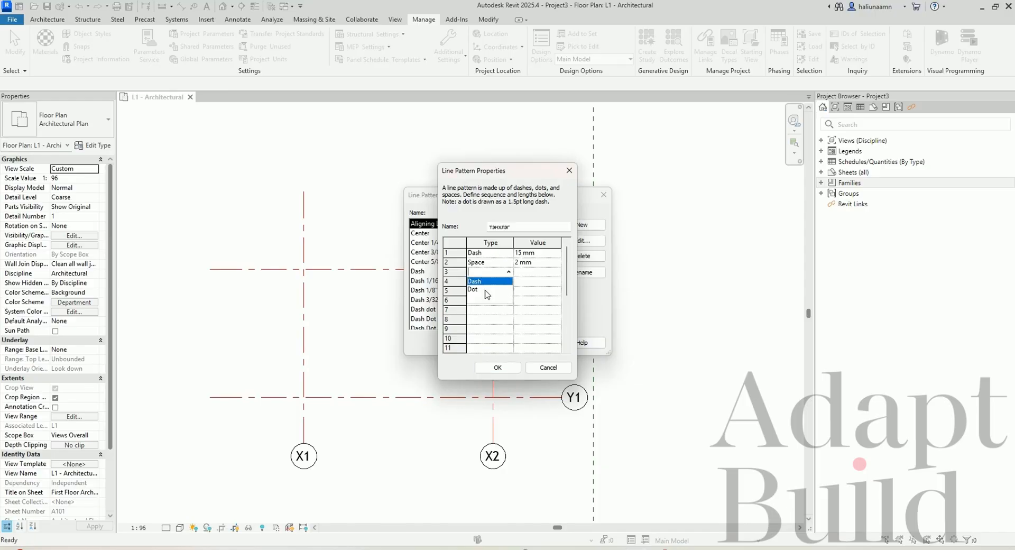
left_click(484, 290)
double_click(508, 282)
left_click(506, 292)
left_click(531, 283)
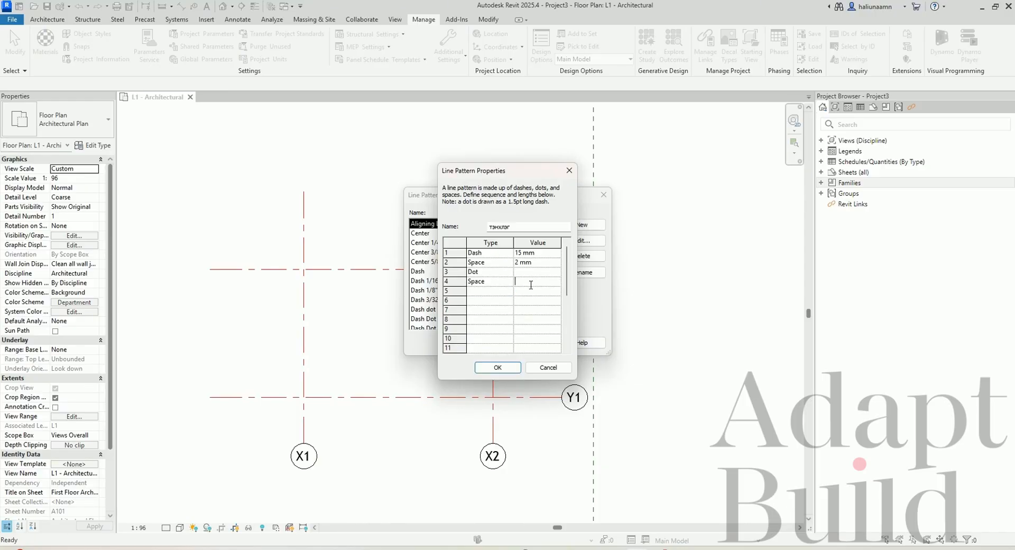
type("2")
left_click(487, 365)
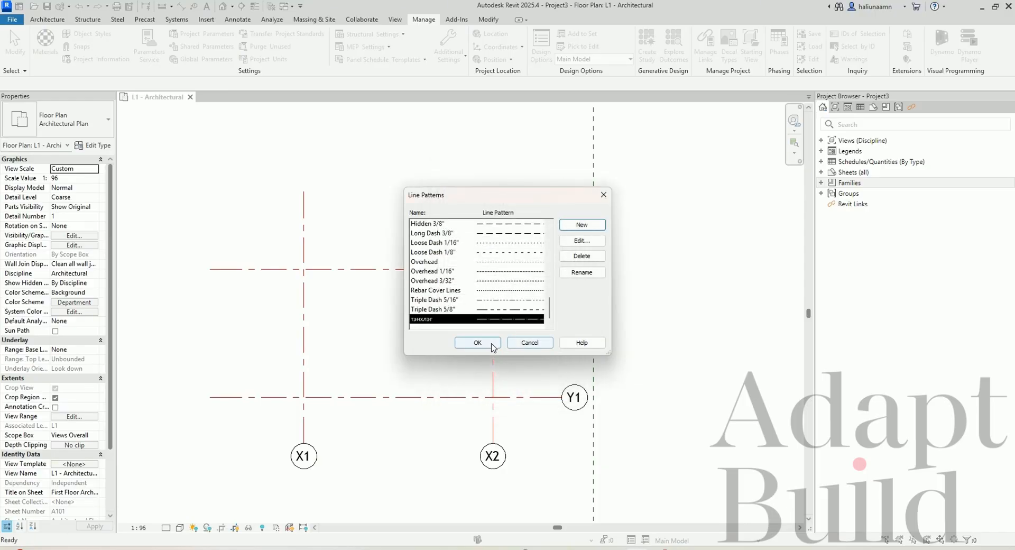
left_click(478, 345)
Set the End Segment Pattern of grid Y2's type to тэнхлэг and apply the change.
left_click(515, 270)
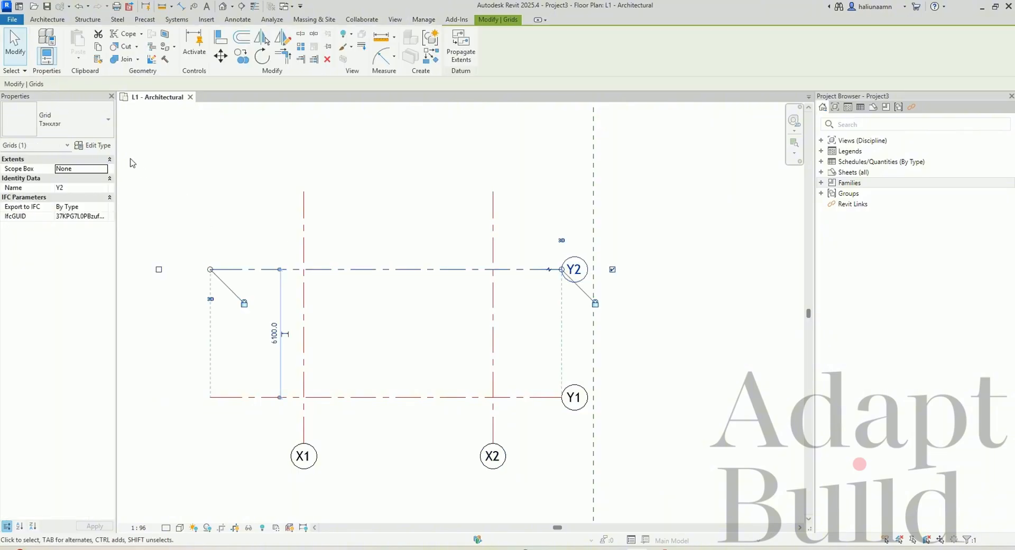
left_click(95, 146)
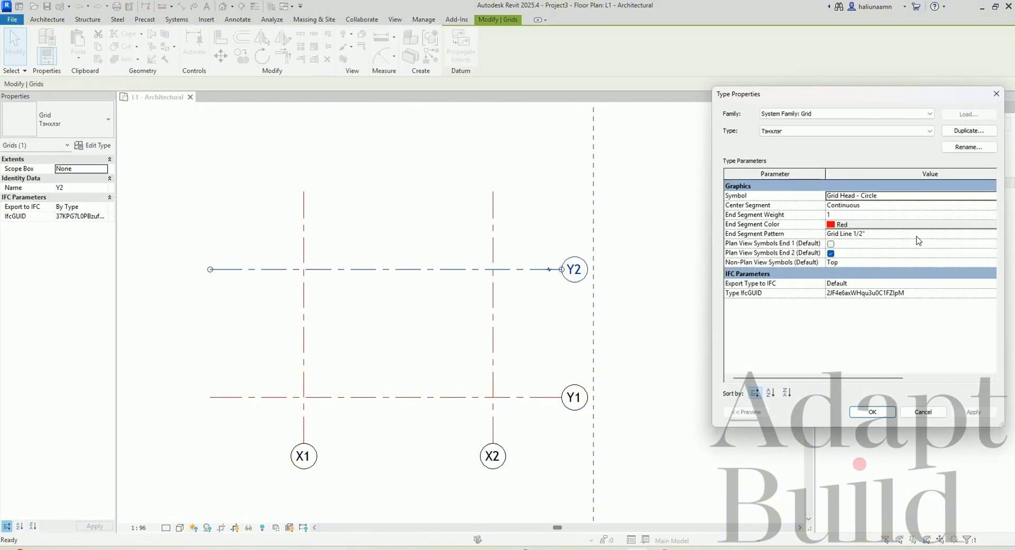
left_click_drag(890, 98, 788, 80)
left_click(887, 218)
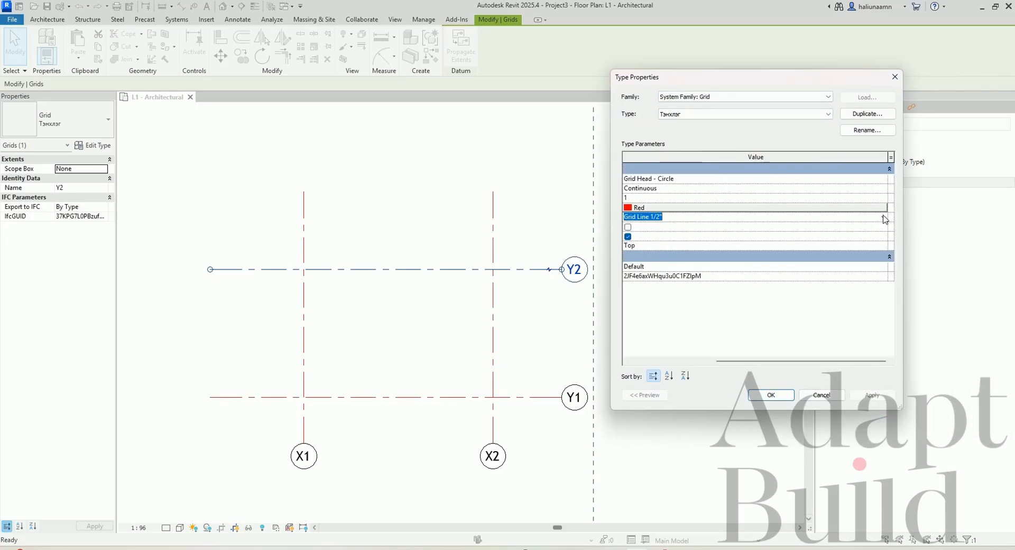
left_click(883, 217)
scroll(694, 256, "down", 5)
left_click(643, 266)
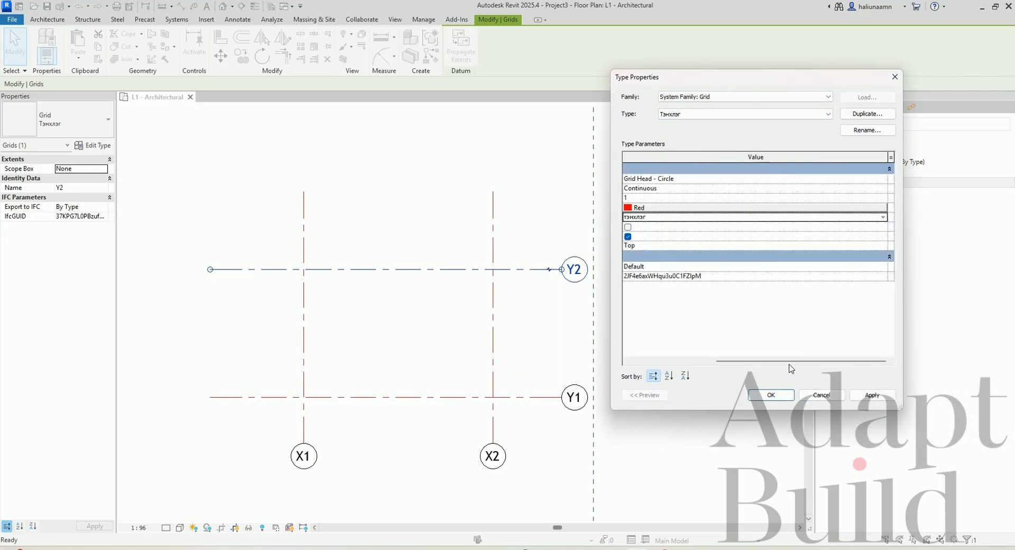
left_click(872, 395)
left_click(771, 395)
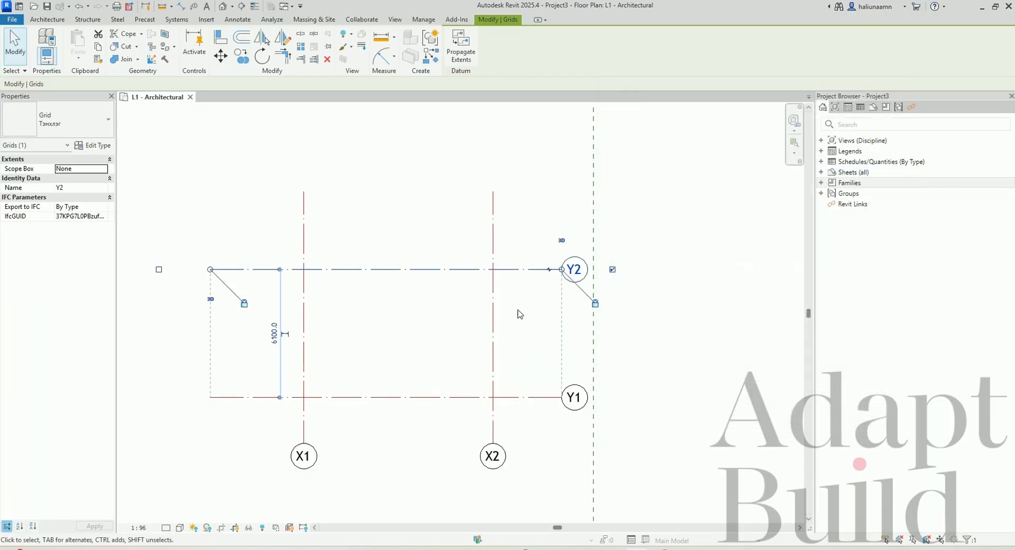
left_click(518, 316)
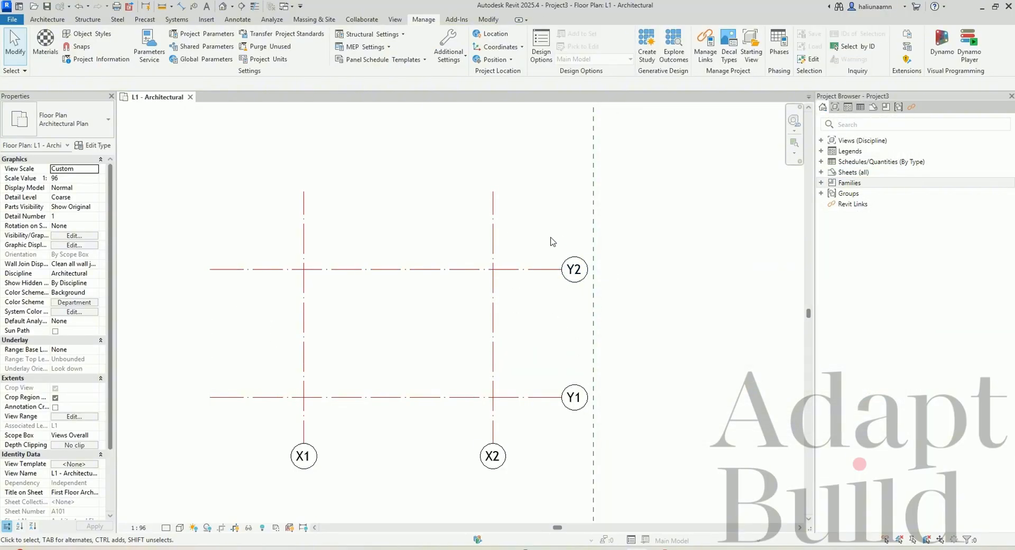
Find the Grid Head - Circle family among the project's annotation symbol families.
double_click(843, 183)
scroll(884, 460, "down", 2)
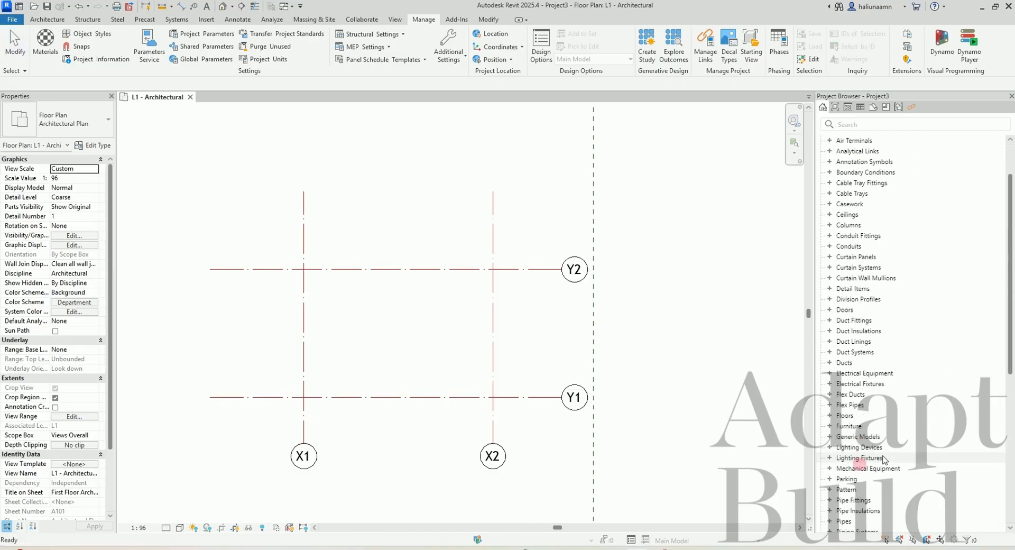
scroll(883, 459, "down", 1)
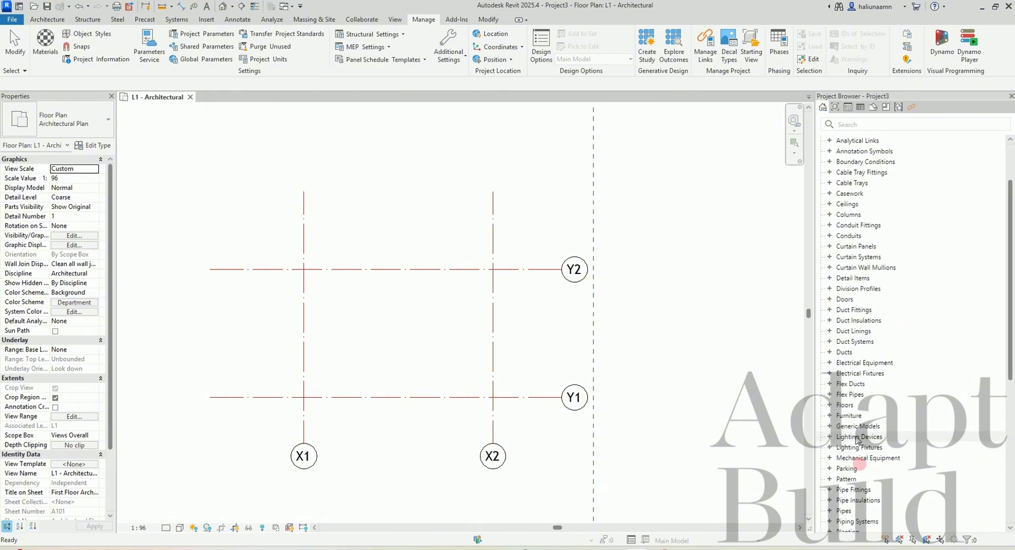
scroll(858, 440, "down", 3)
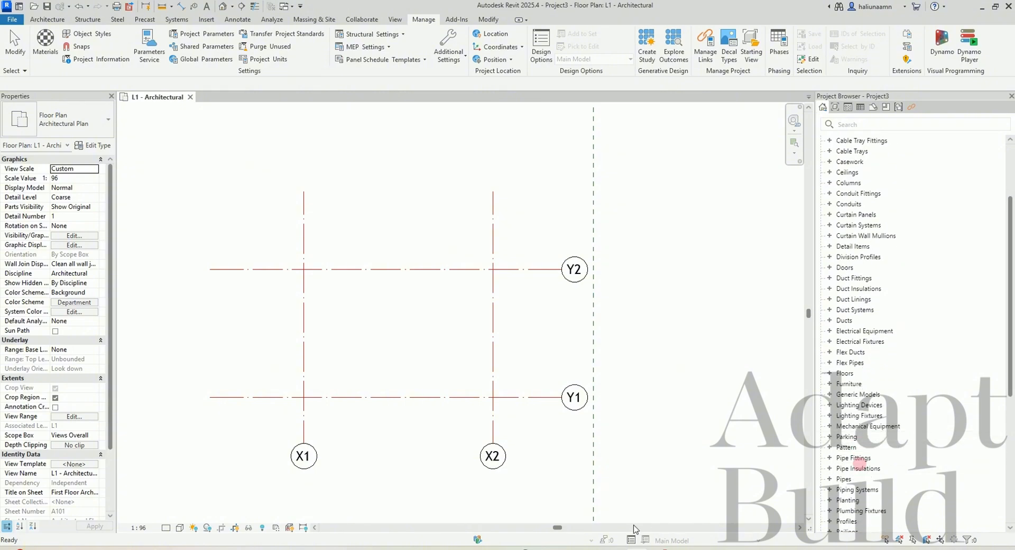
scroll(878, 212, "up", 6)
double_click(878, 183)
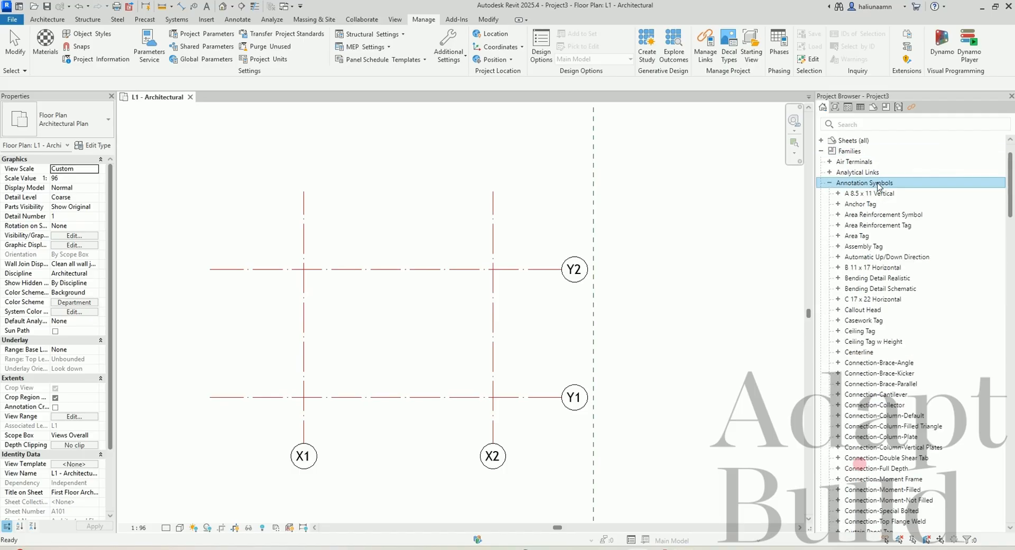
scroll(878, 185, "down", 9)
scroll(873, 418, "down", 4)
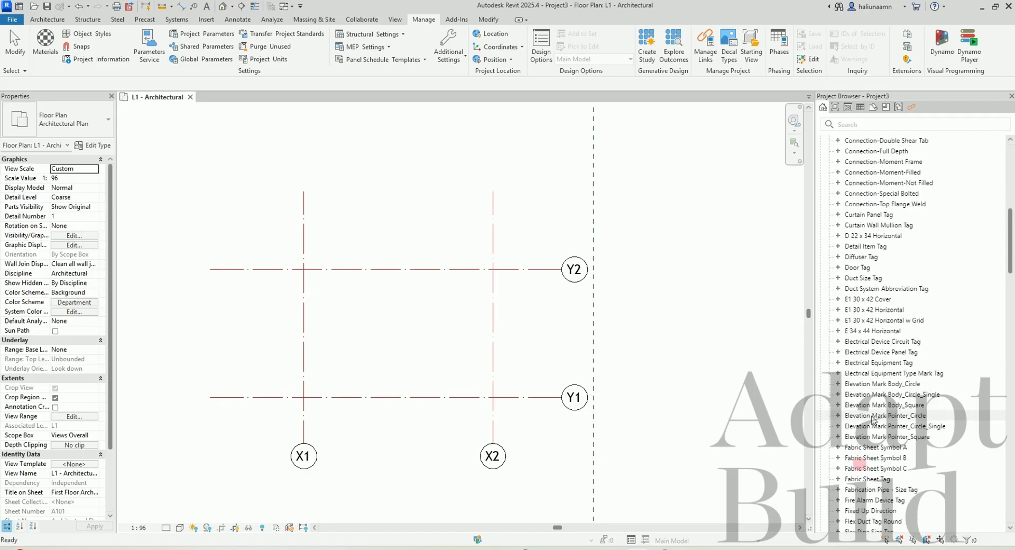
scroll(873, 419, "down", 1)
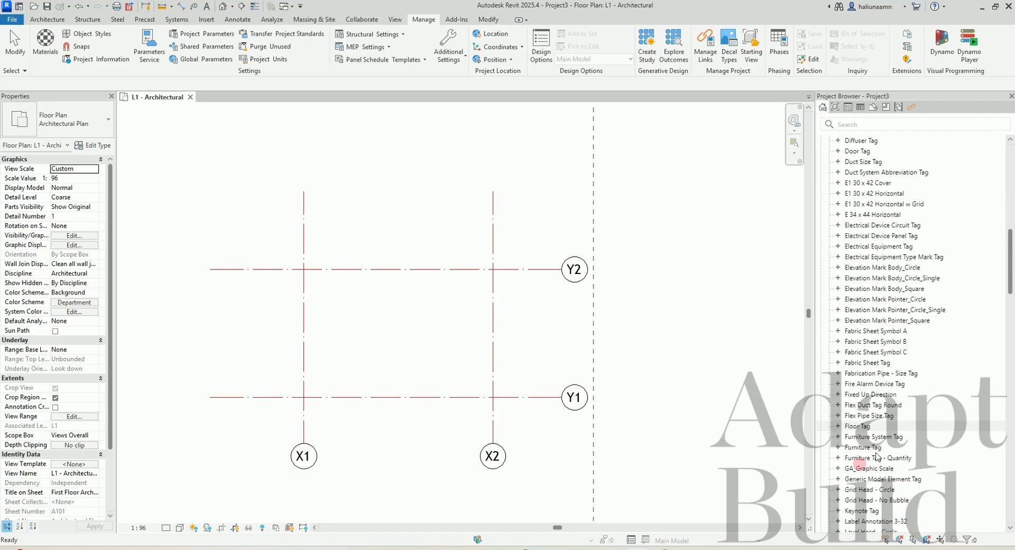
left_click(880, 470)
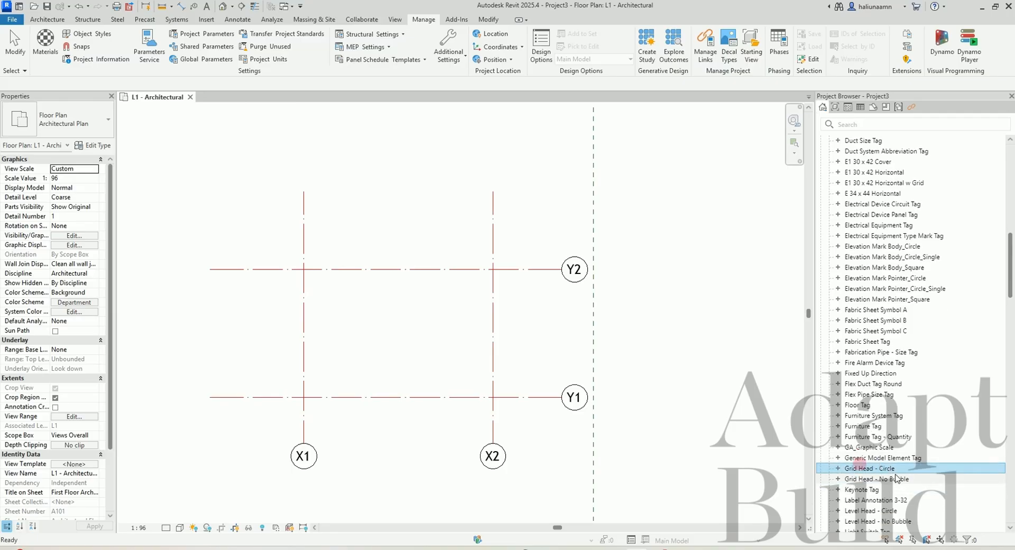
Check which grid head symbol the type of grid Y2 uses and which other symbols it offers.
left_click(87, 127)
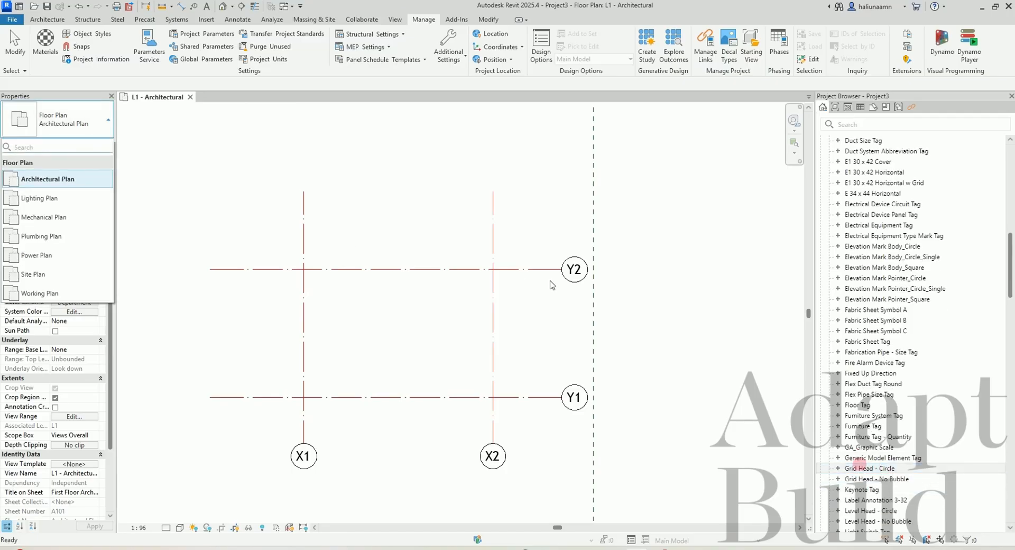
left_click(458, 270)
left_click(93, 142)
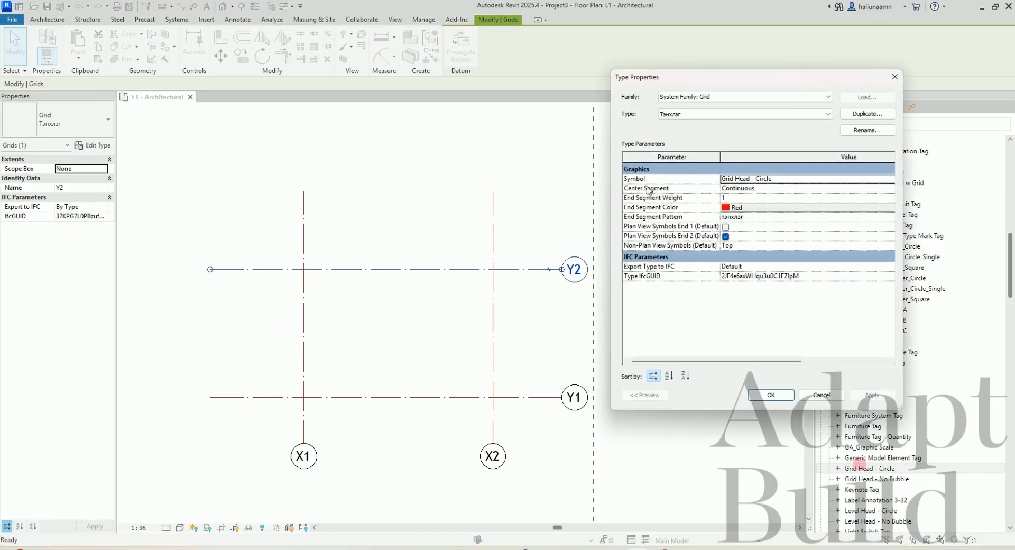
left_click(831, 185)
left_click(767, 178)
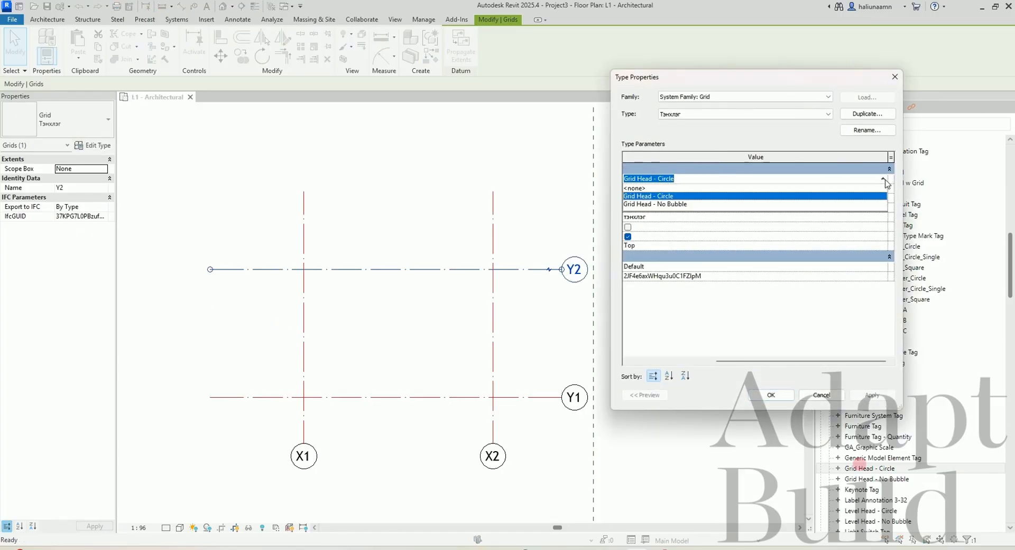
left_click(869, 398)
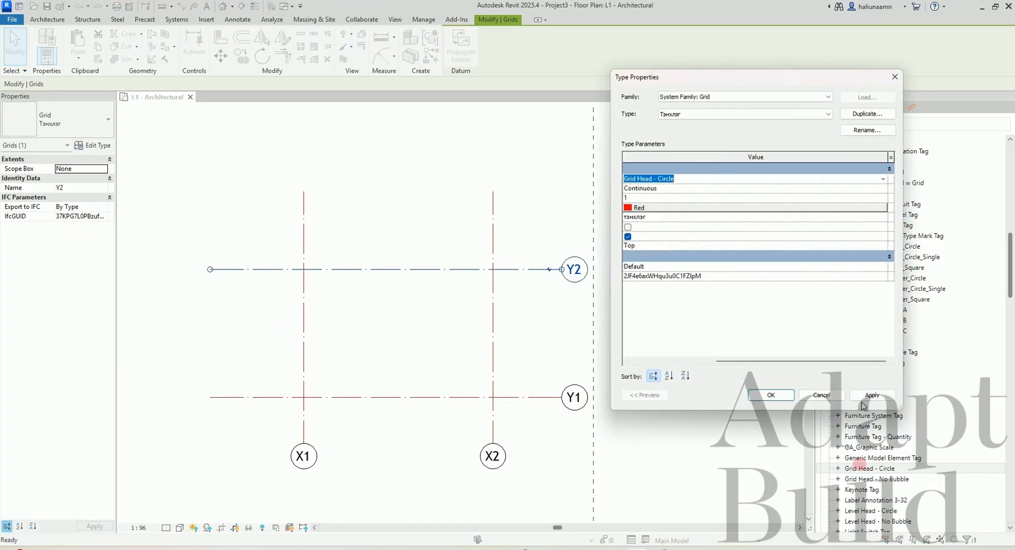
left_click(780, 399)
Open the Grid Head - Circle family for editing.
left_click(889, 470)
right_click(889, 473)
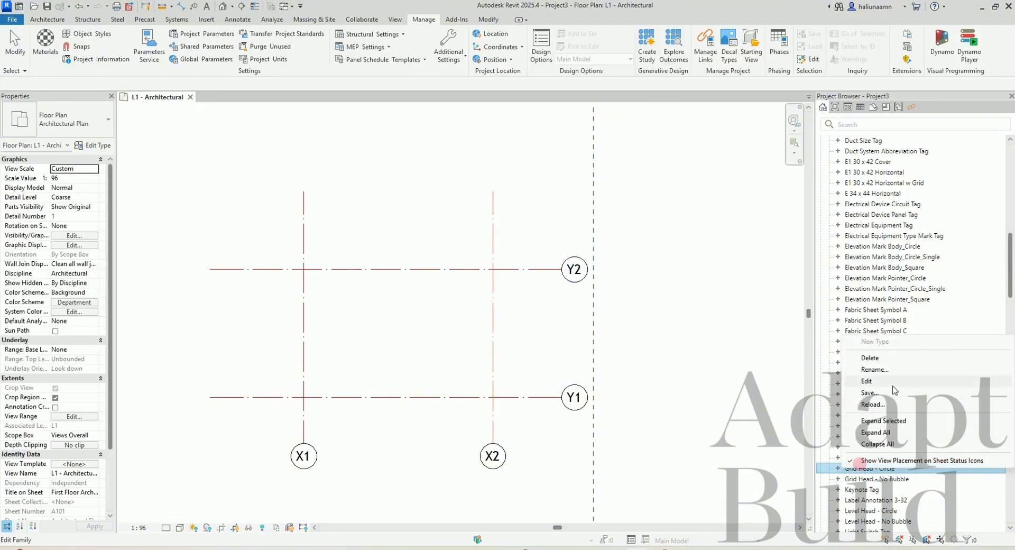
left_click(872, 343)
Examine the label parameters and the text type properties of the tag label inside the grid head circle.
left_click(475, 309)
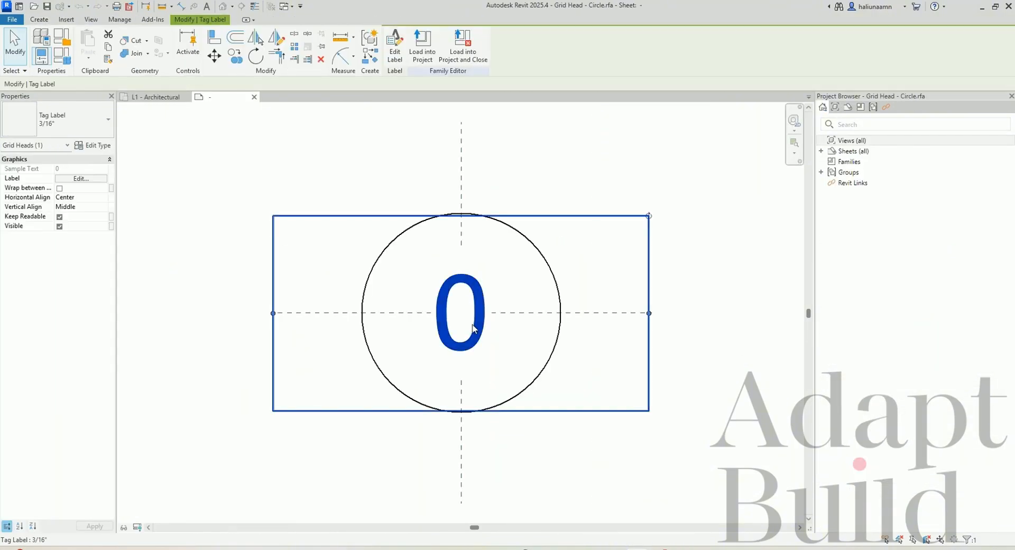
scroll(538, 393, "down", 3)
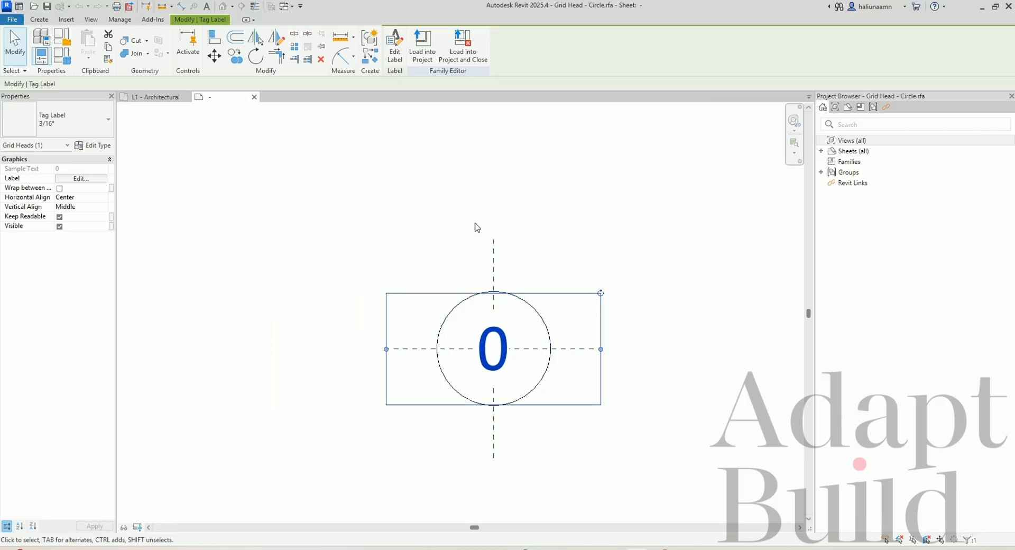
left_click(85, 180)
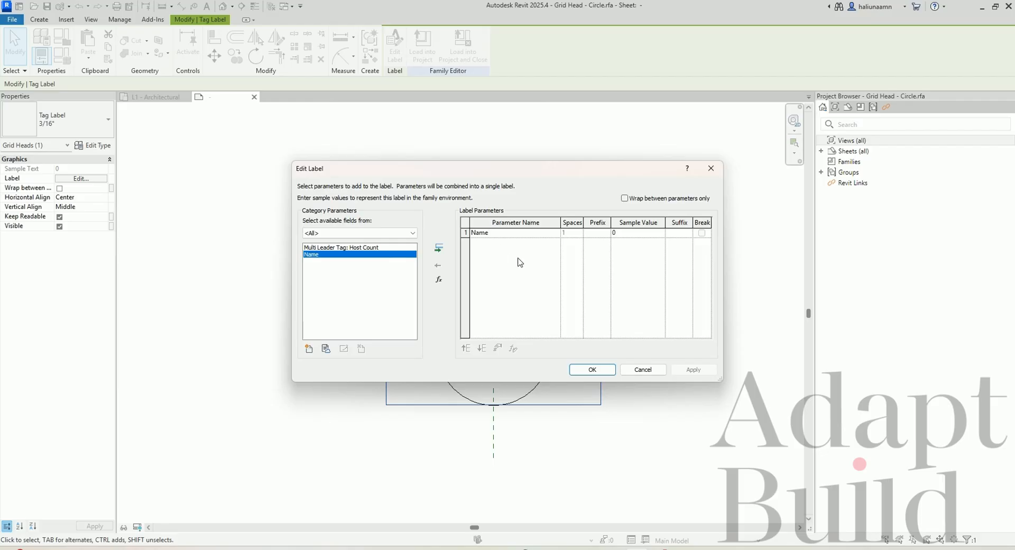
left_click(584, 372)
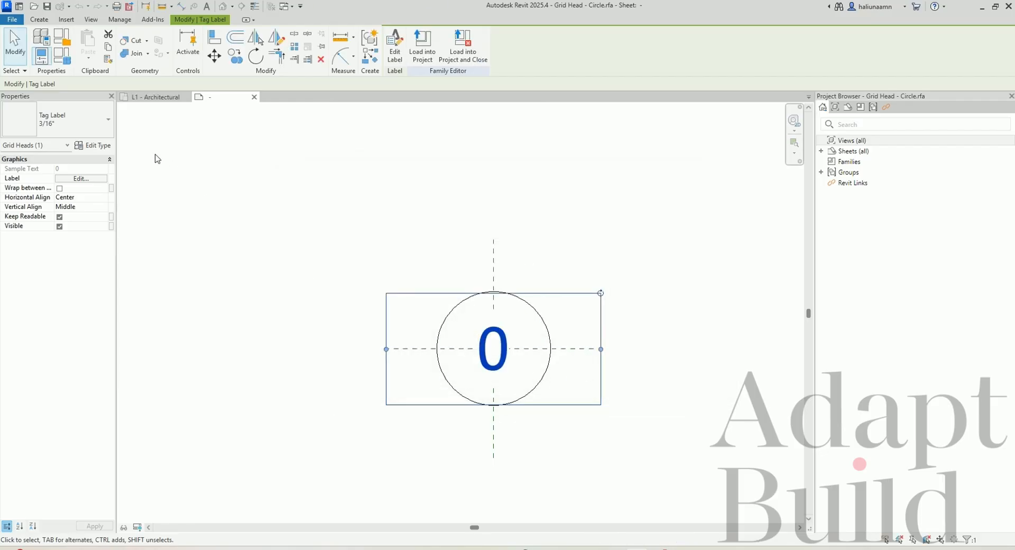
left_click(104, 148)
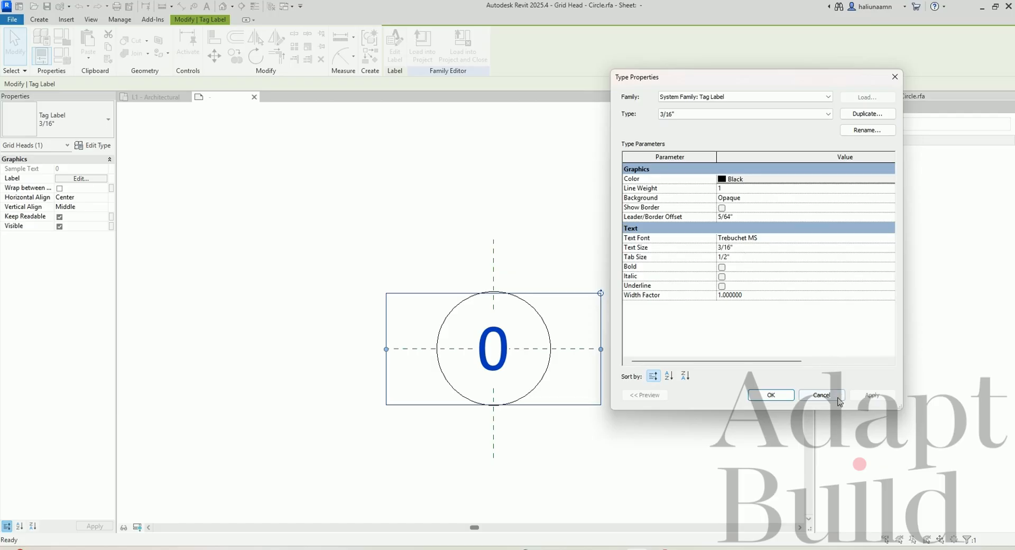
left_click(771, 395)
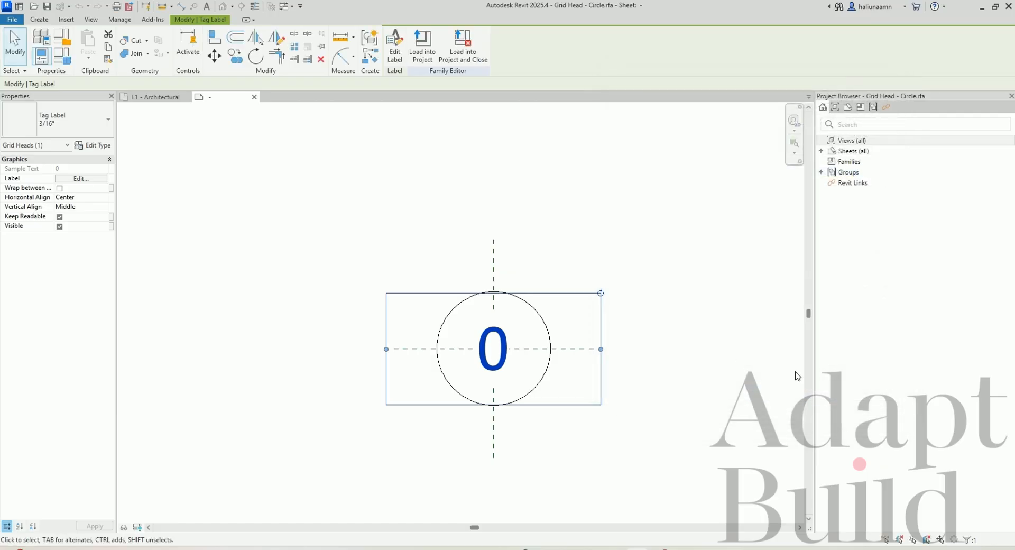
Set the family's length units to millimeters in the project units.
left_click(118, 20)
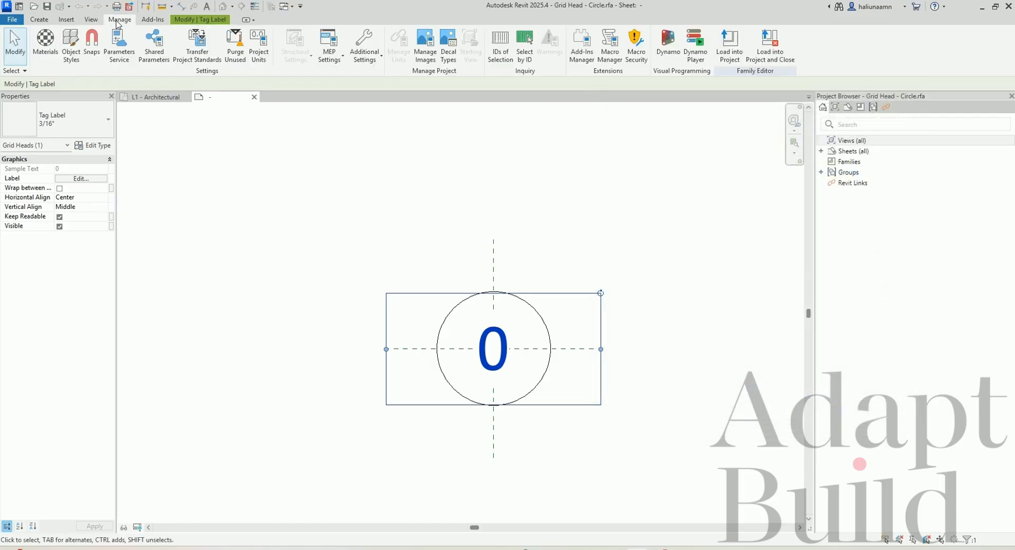
left_click(258, 46)
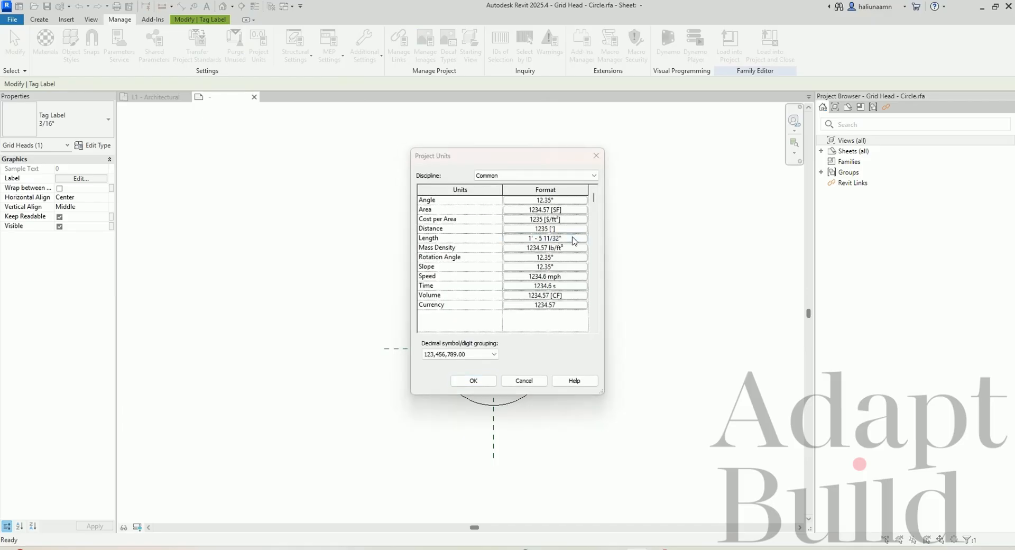
left_click(574, 238)
left_click(534, 218)
left_click(516, 262)
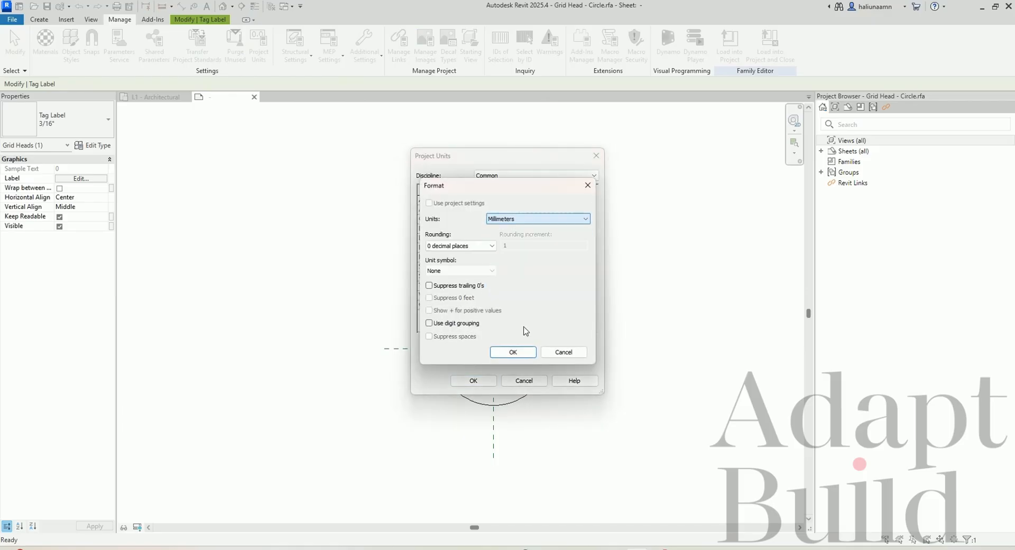
left_click(513, 351)
left_click(473, 380)
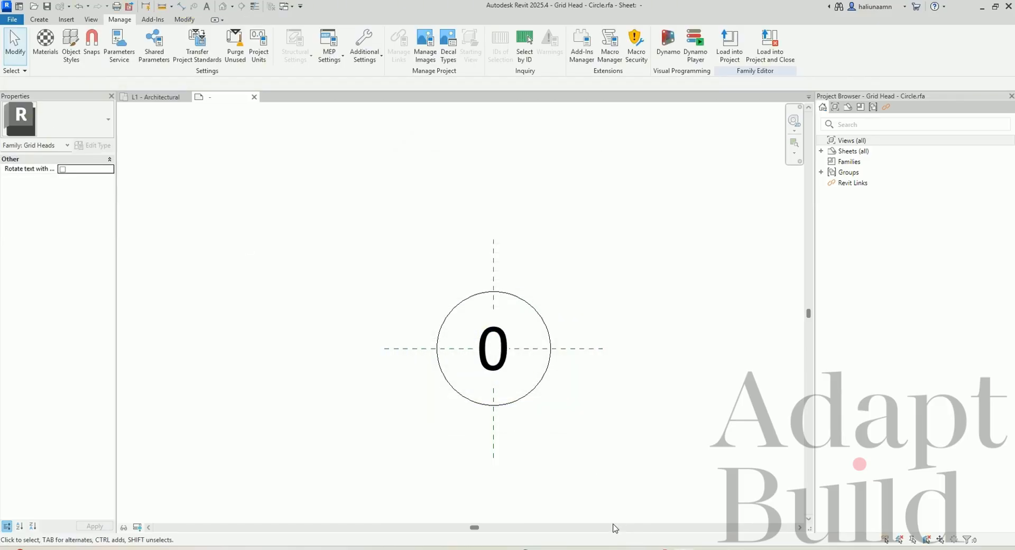
Rename the type of the tag label inside the grid head circle to 3.5mm.
left_click(487, 394)
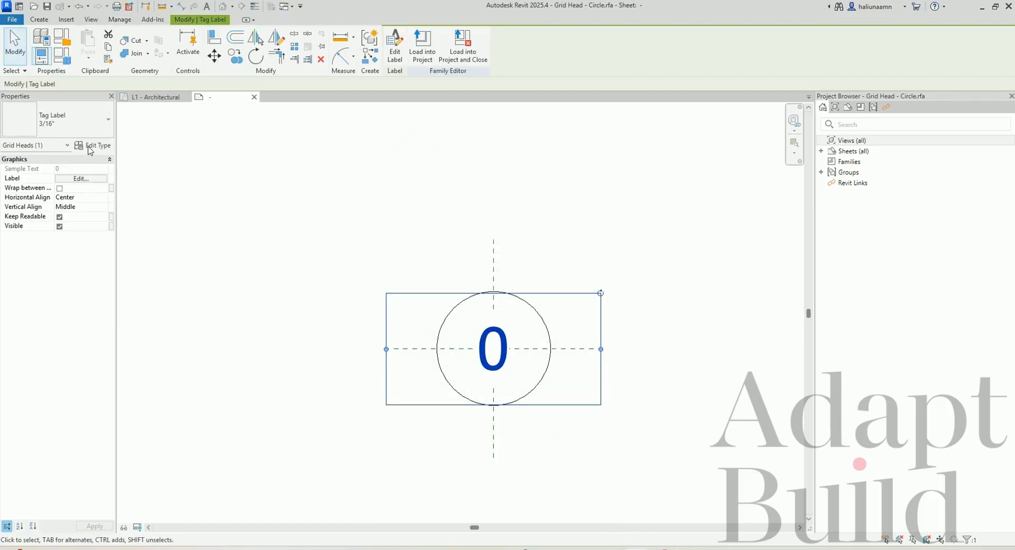
left_click(90, 145)
left_click(869, 132)
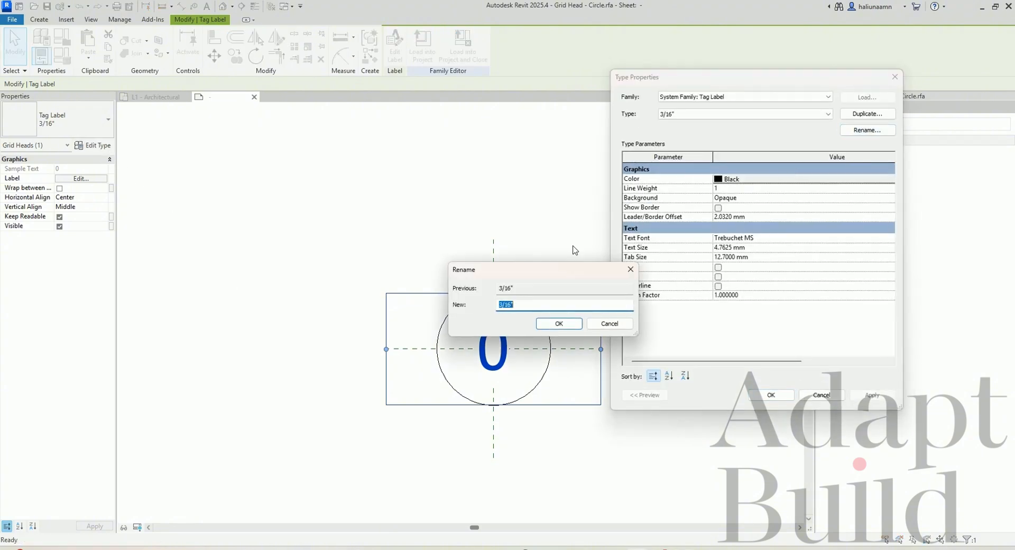
type("3,")
left_click(560, 323)
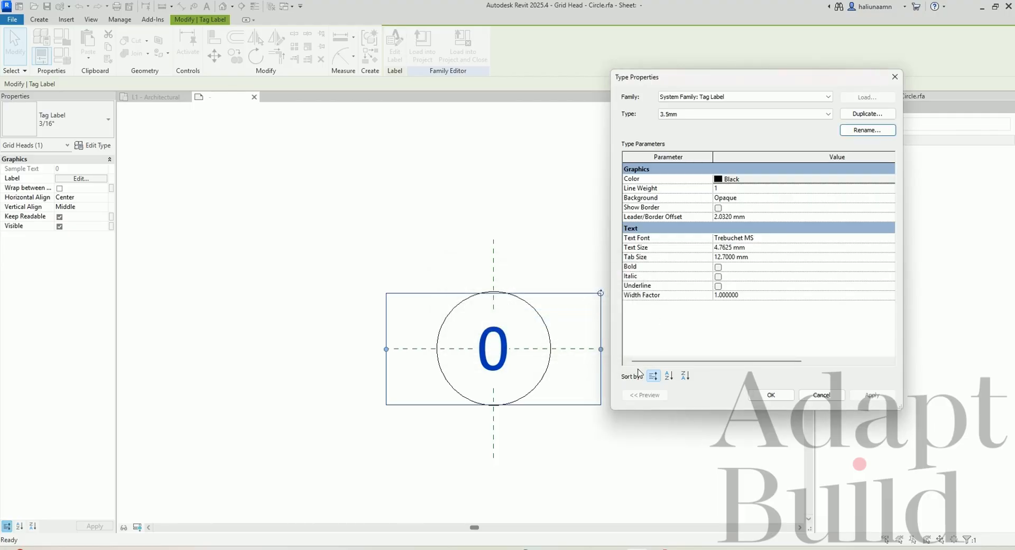
Set the text size of the 3.5mm tag label type to 3.5 mm.
left_click(767, 248)
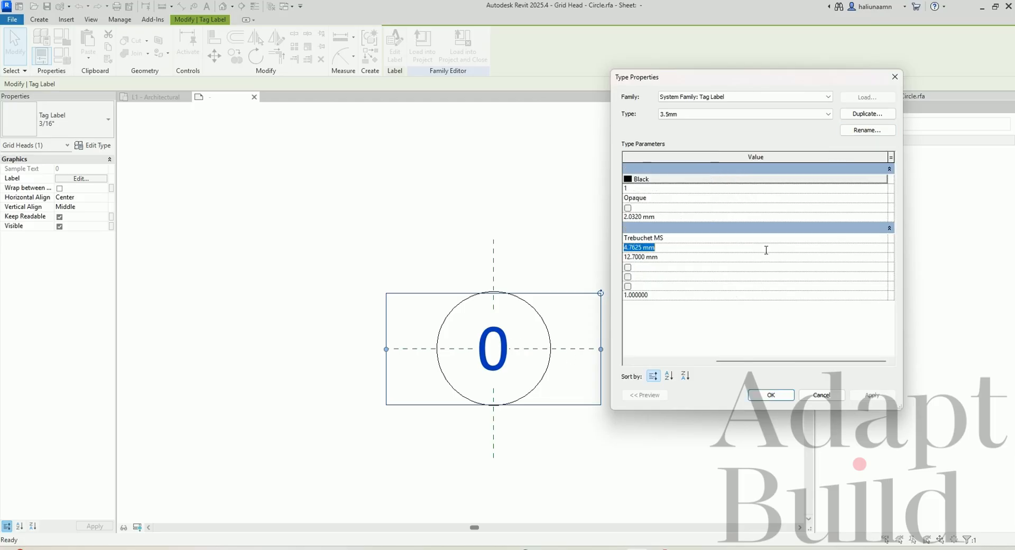
type("3.5")
left_click_drag(773, 362, 633, 361)
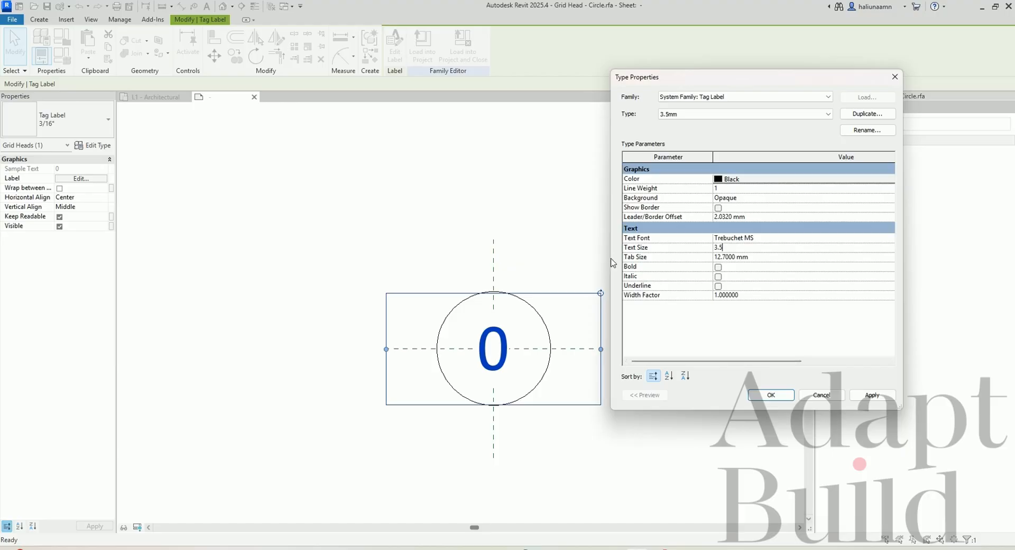
left_click_drag(610, 241, 339, 241)
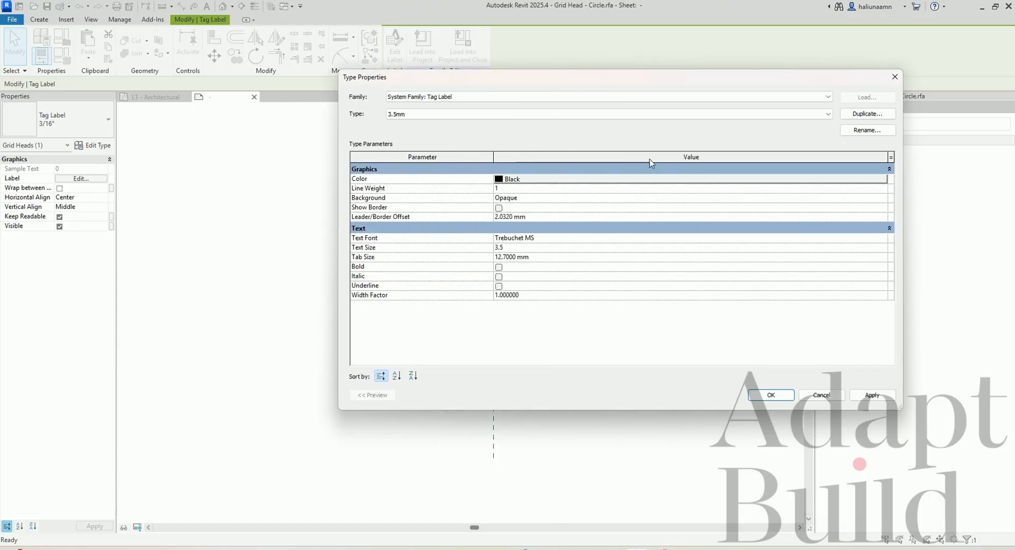
left_click_drag(644, 84, 672, 22)
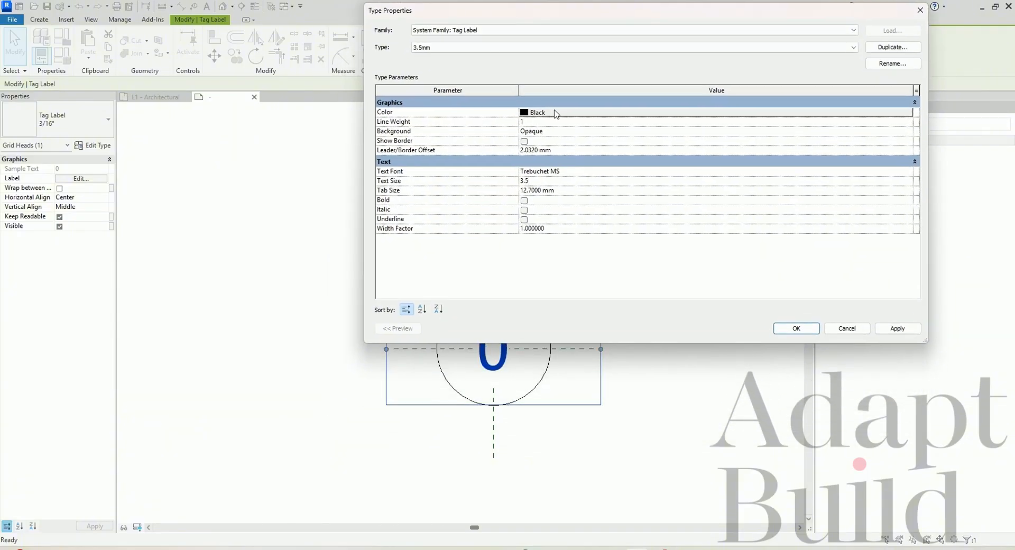
left_click(556, 113)
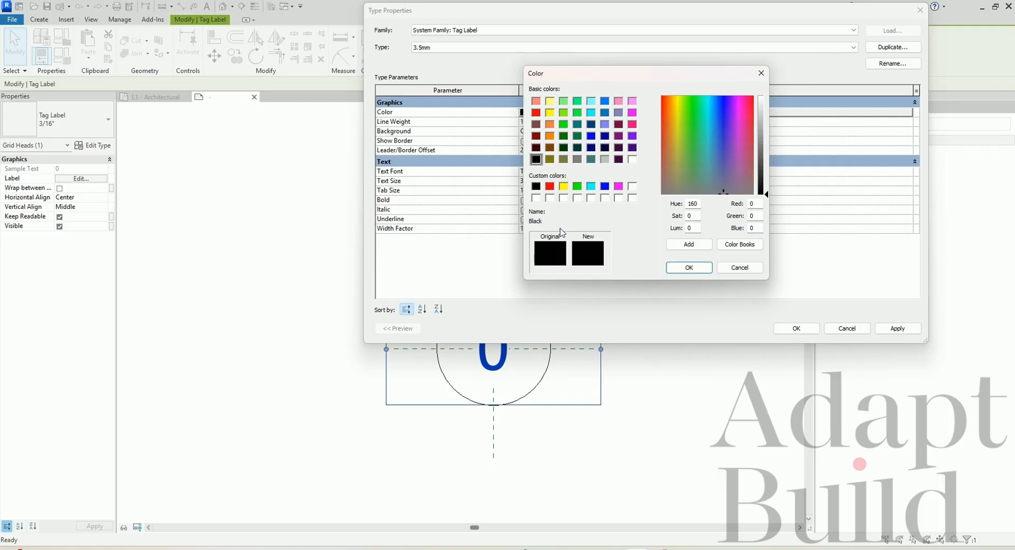
left_click(550, 186)
left_click(536, 160)
left_click(689, 268)
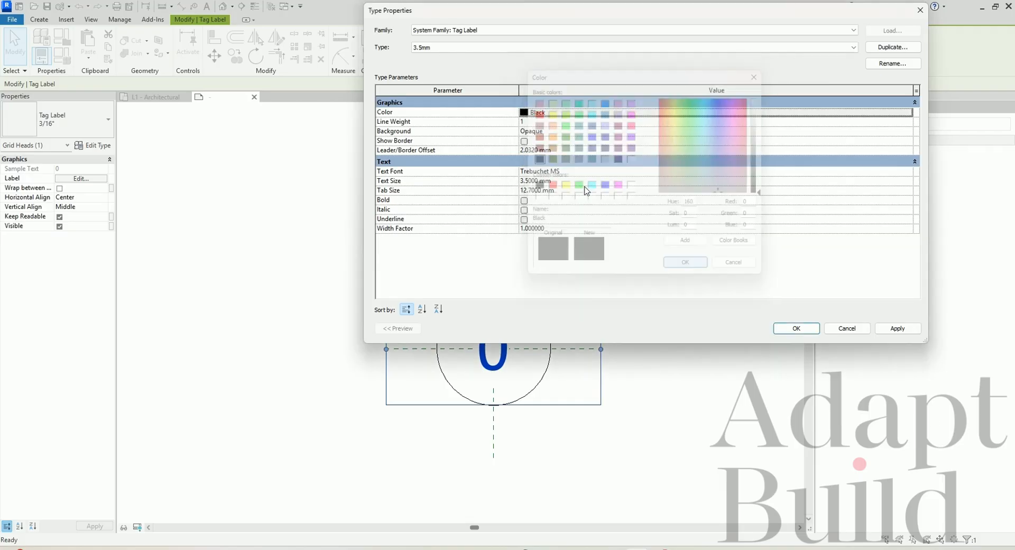
Change the tag label type's background to Transparent and apply it.
left_click(556, 132)
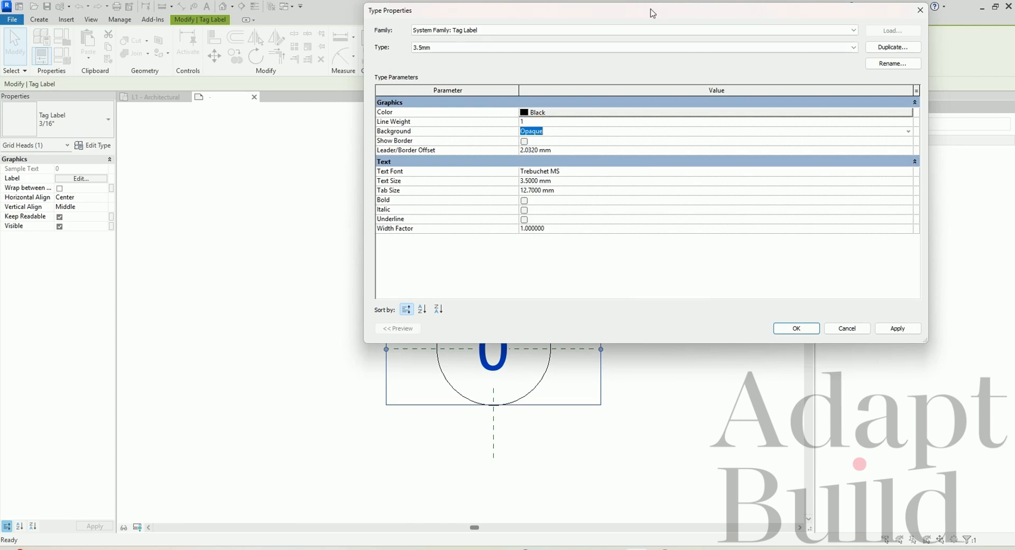
left_click_drag(643, 19, 897, 75)
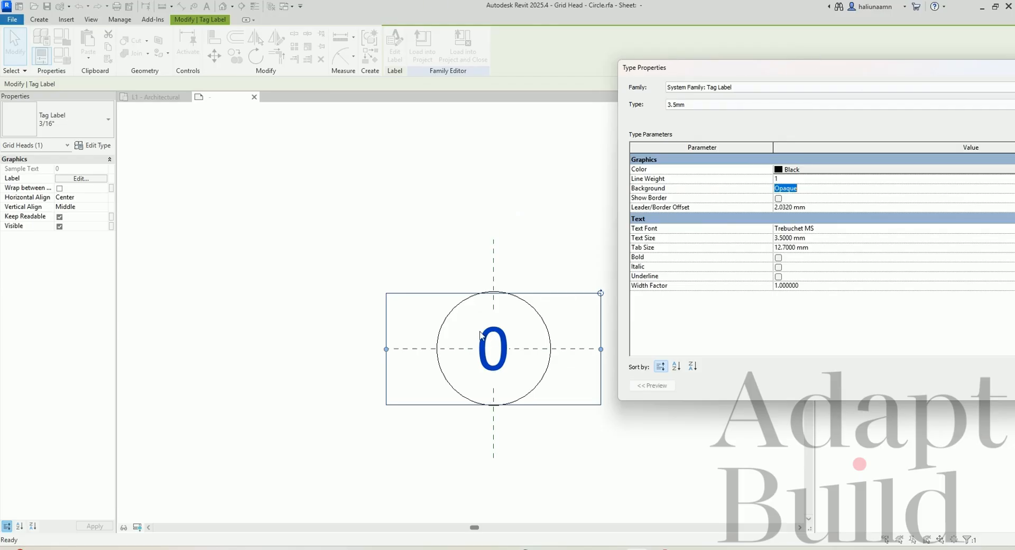
left_click_drag(757, 70, 468, 70)
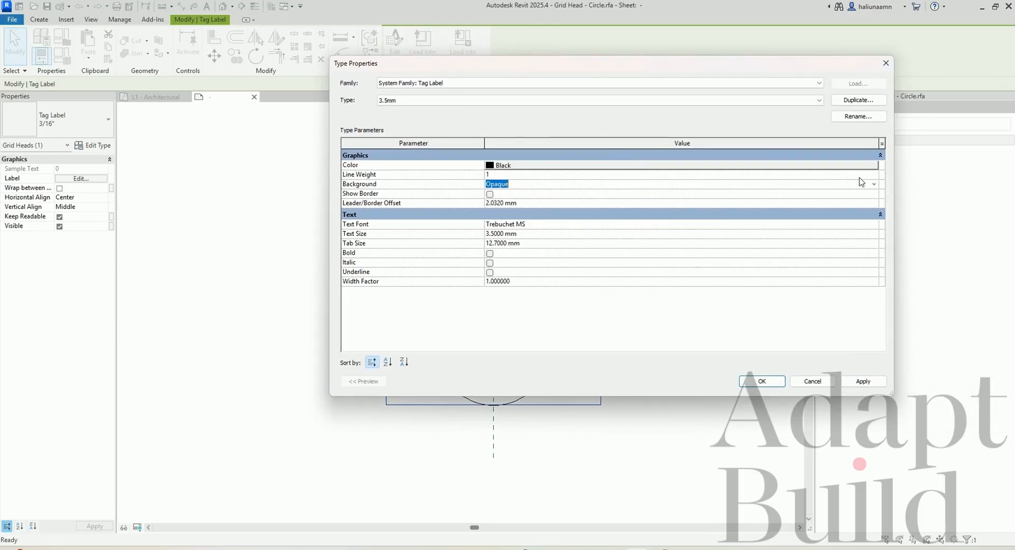
left_click(875, 185)
left_click(868, 202)
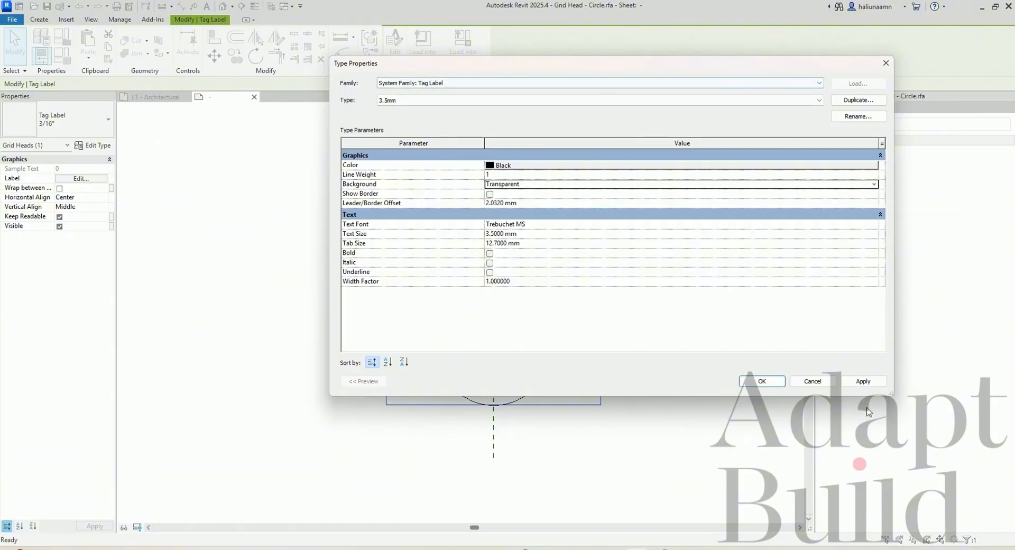
left_click(863, 381)
left_click_drag(651, 67, 780, 12)
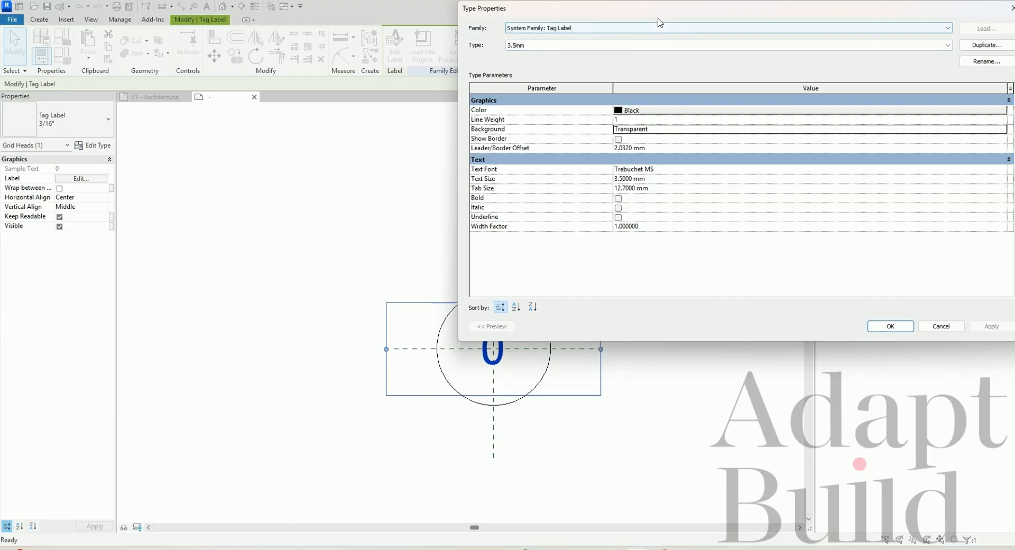
left_click_drag(660, 18, 534, 33)
Set the tag label type's text font to ISOCPEUR MON and accept the type properties.
left_click(822, 185)
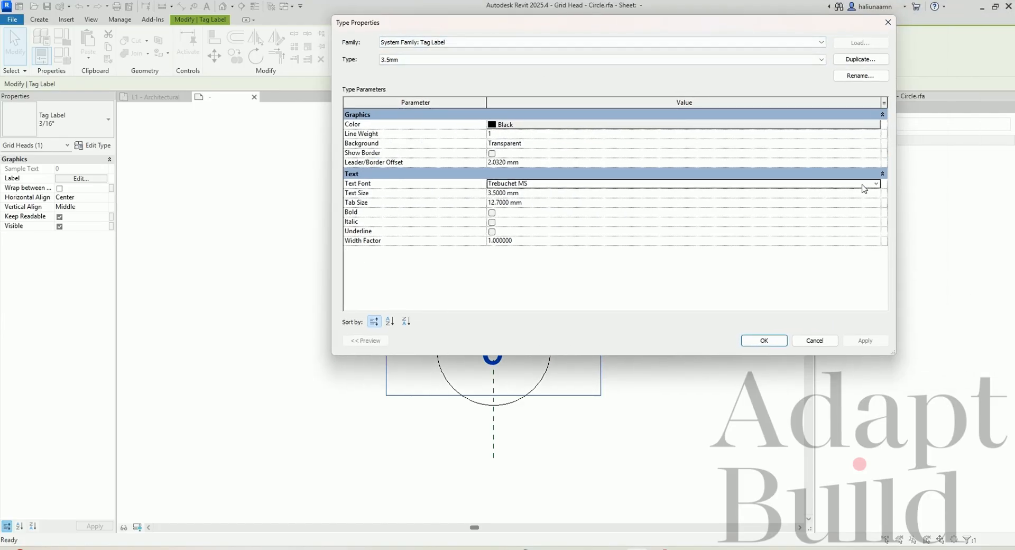
left_click(875, 184)
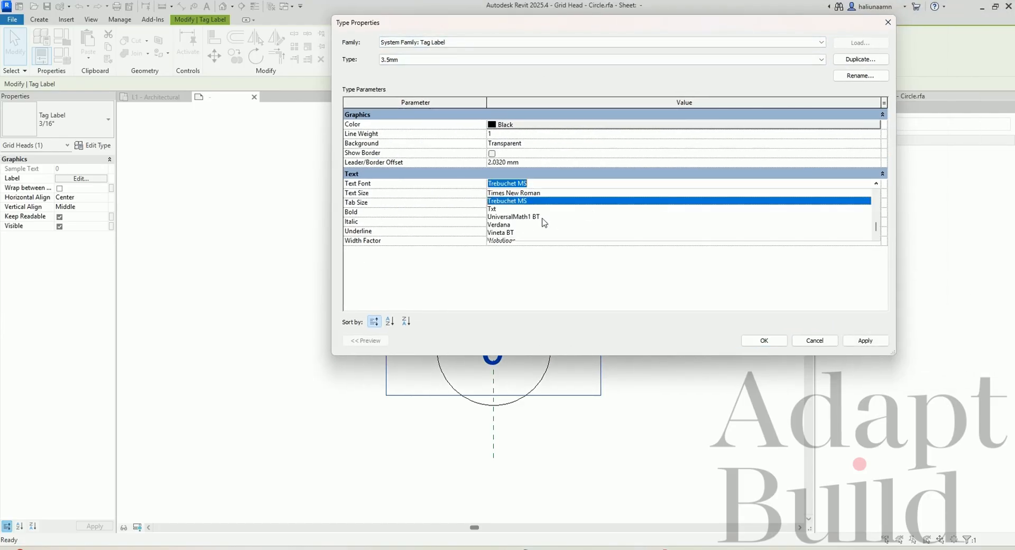
type("Isaac")
scroll(557, 217, "down", 1)
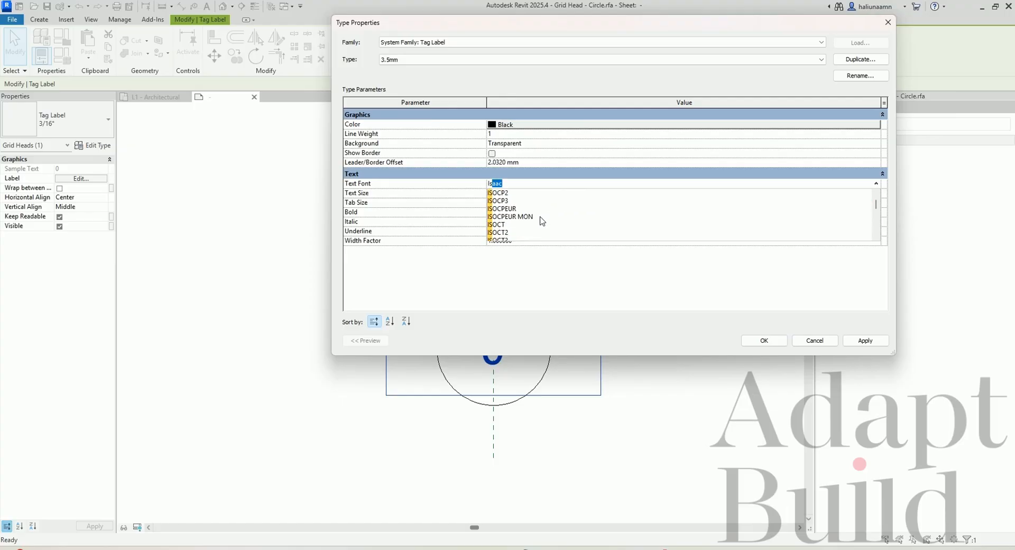
left_click(541, 218)
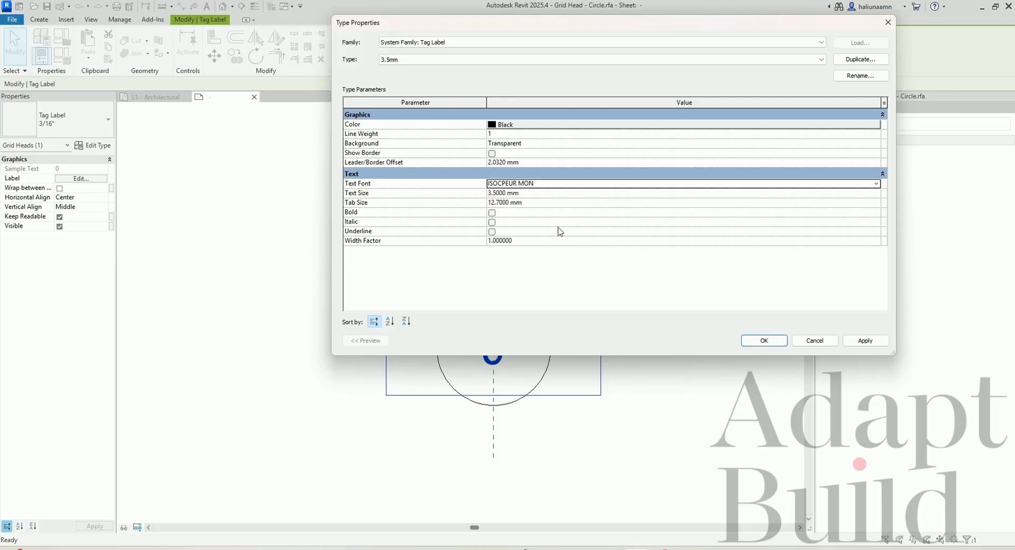
left_click(563, 195)
left_click(547, 202)
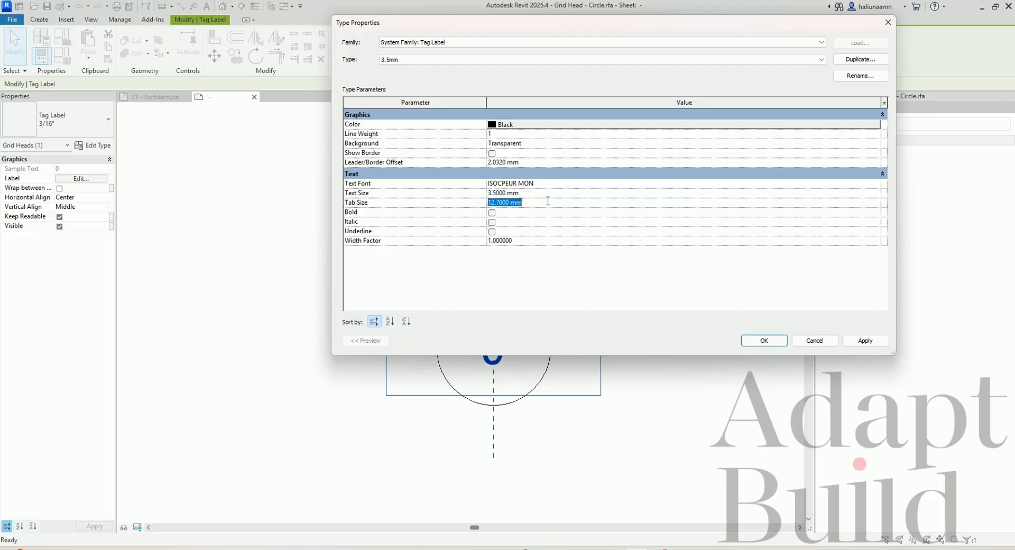
left_click(866, 340)
left_click(764, 340)
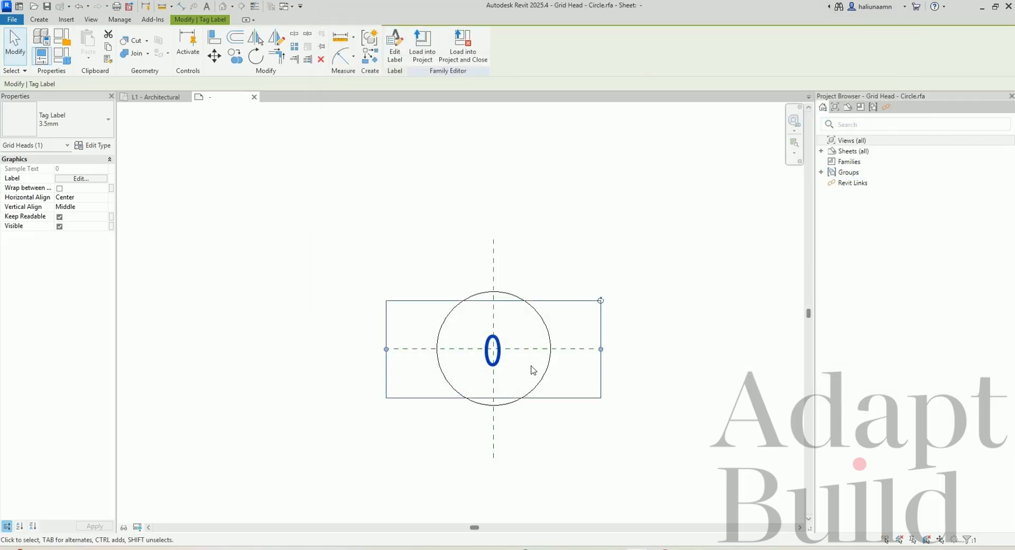
Set the radius of the grid head circle to 4.5 mm.
left_click(547, 382)
left_click(512, 325)
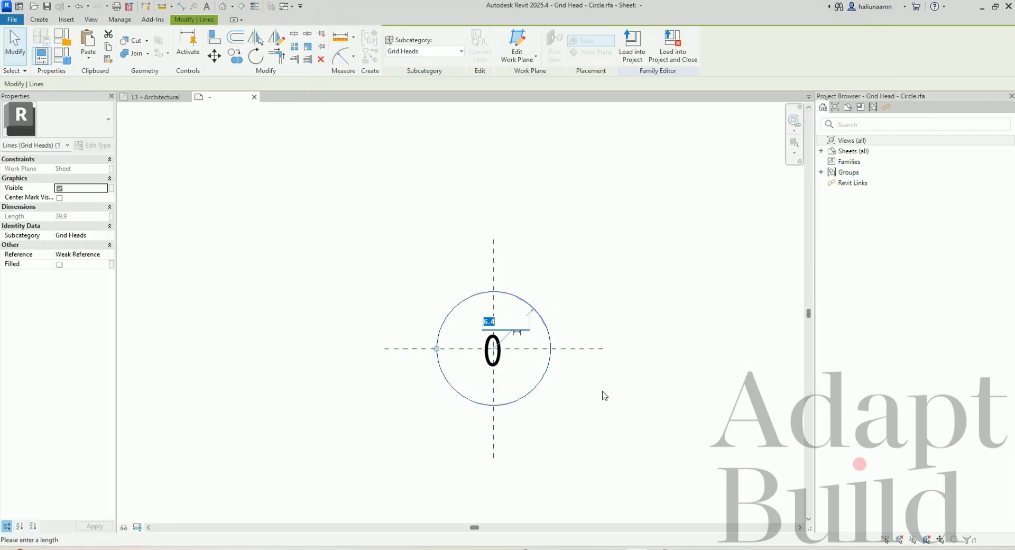
key("Return")
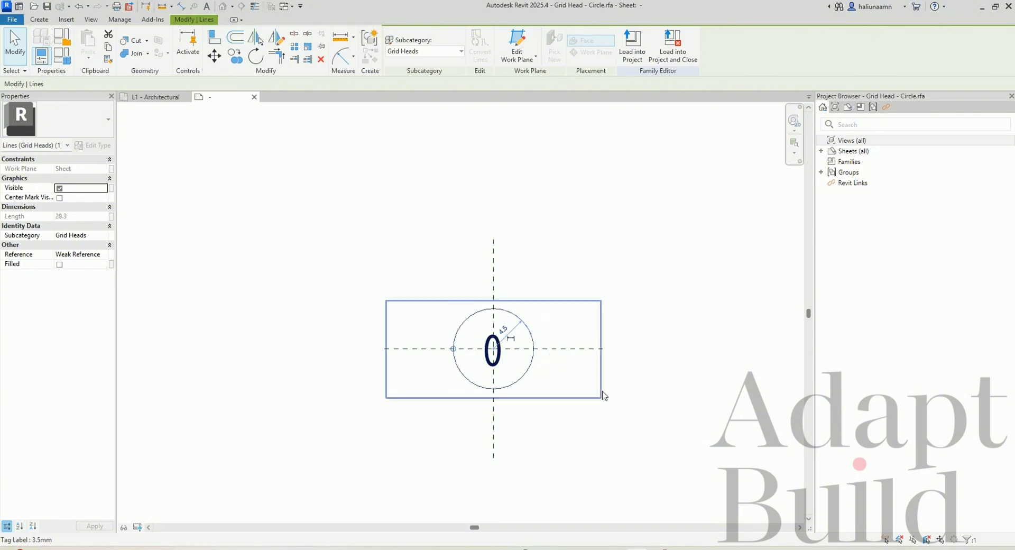
left_click(553, 404)
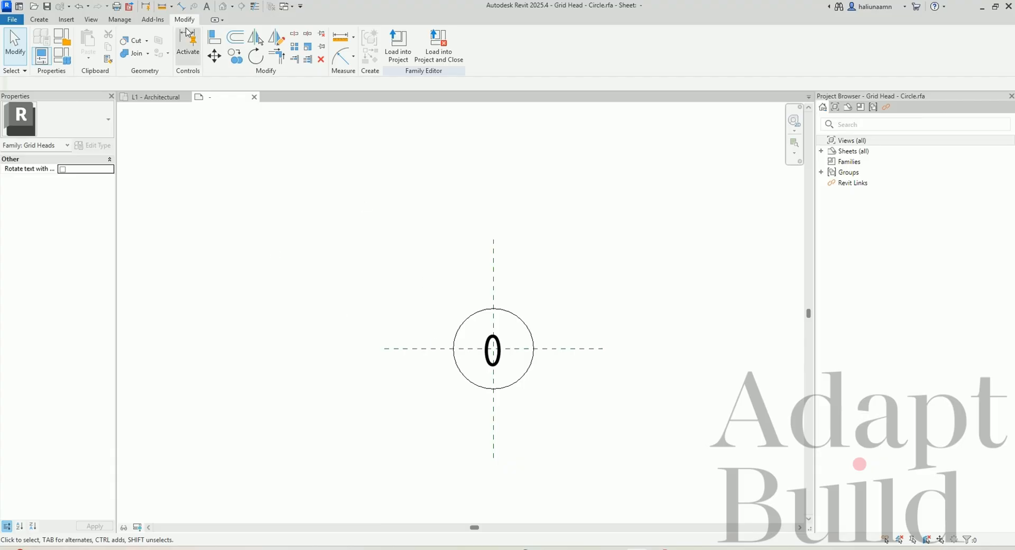
left_click(119, 20)
left_click(71, 42)
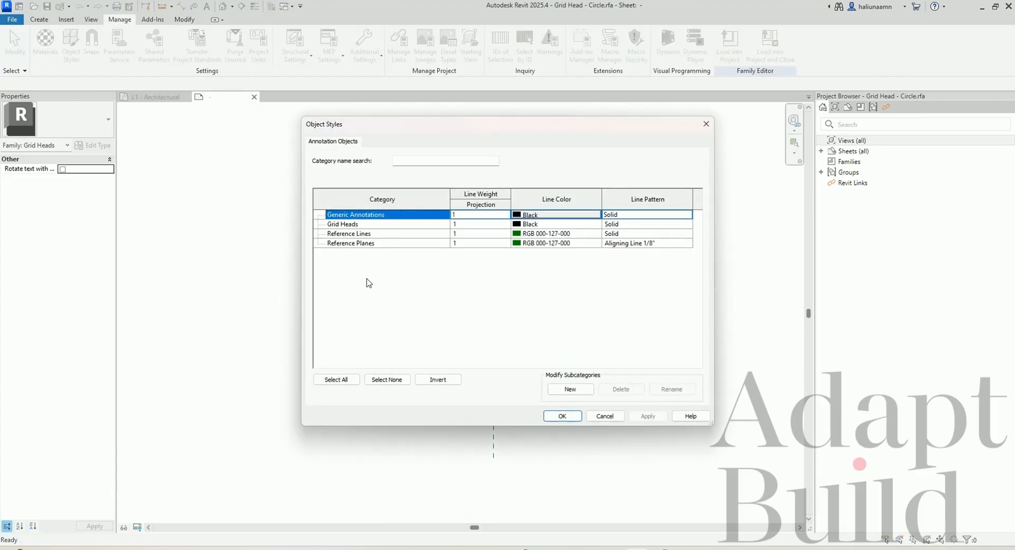
left_click(590, 416)
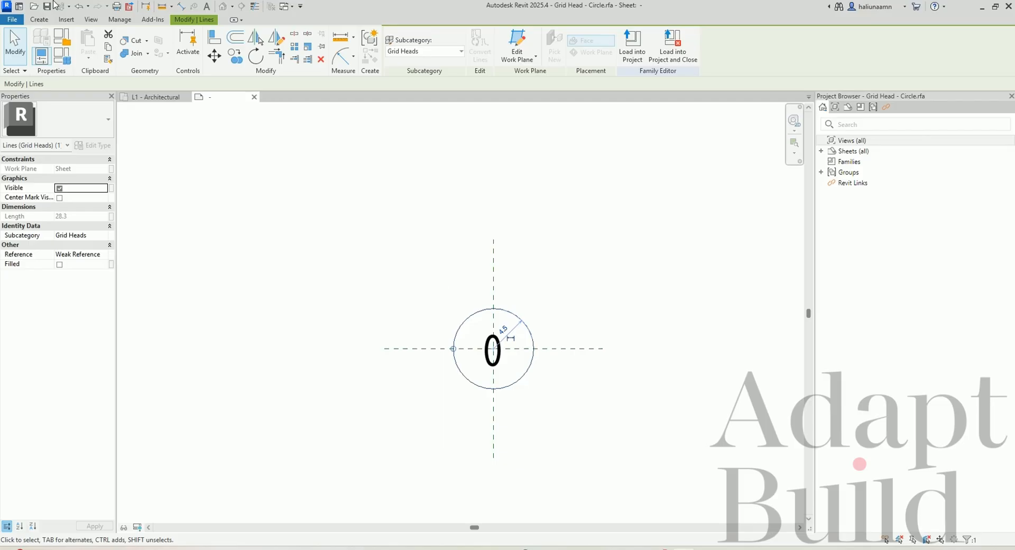
Set the line color of the Grid Heads category to Red in the family's object styles.
left_click(119, 19)
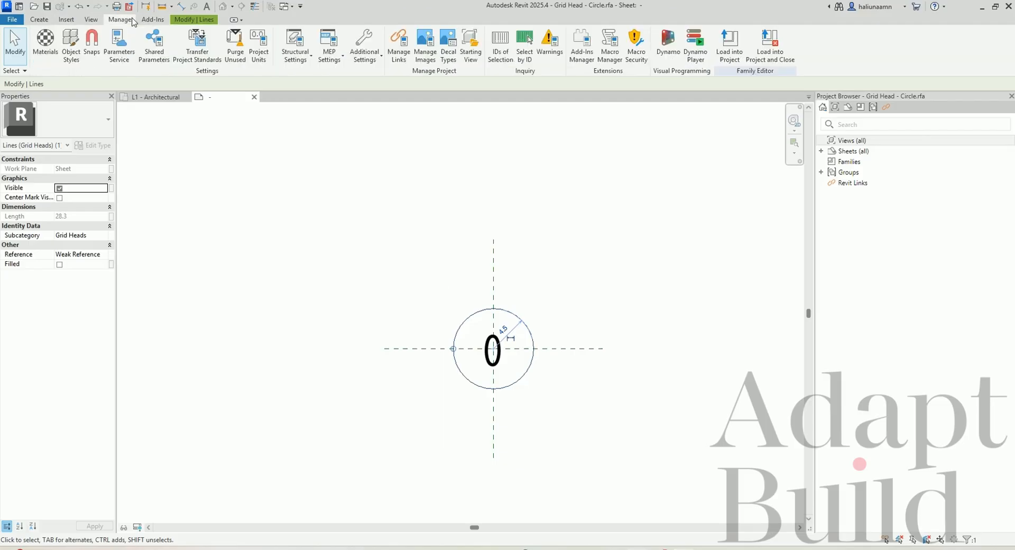
left_click(71, 46)
left_click(377, 224)
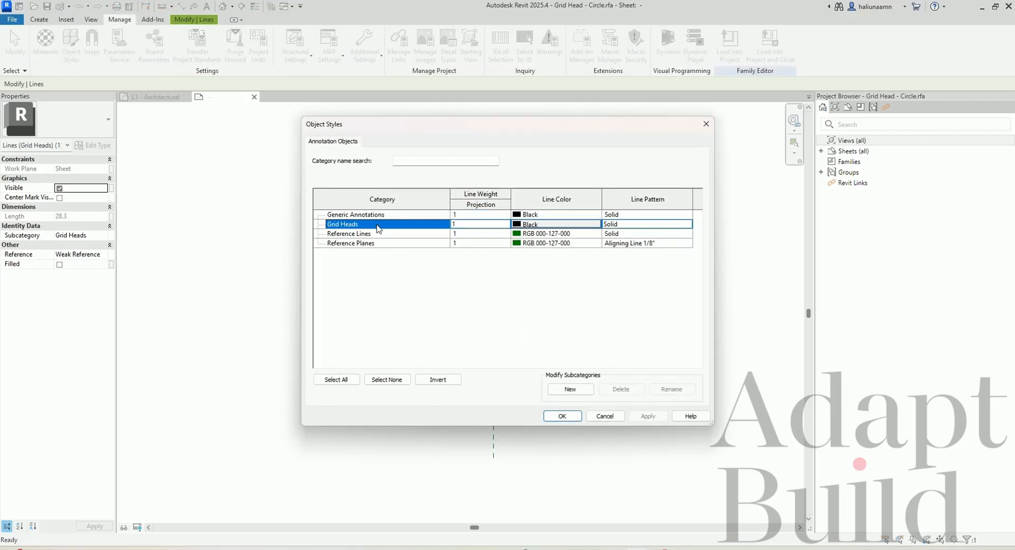
left_click(579, 227)
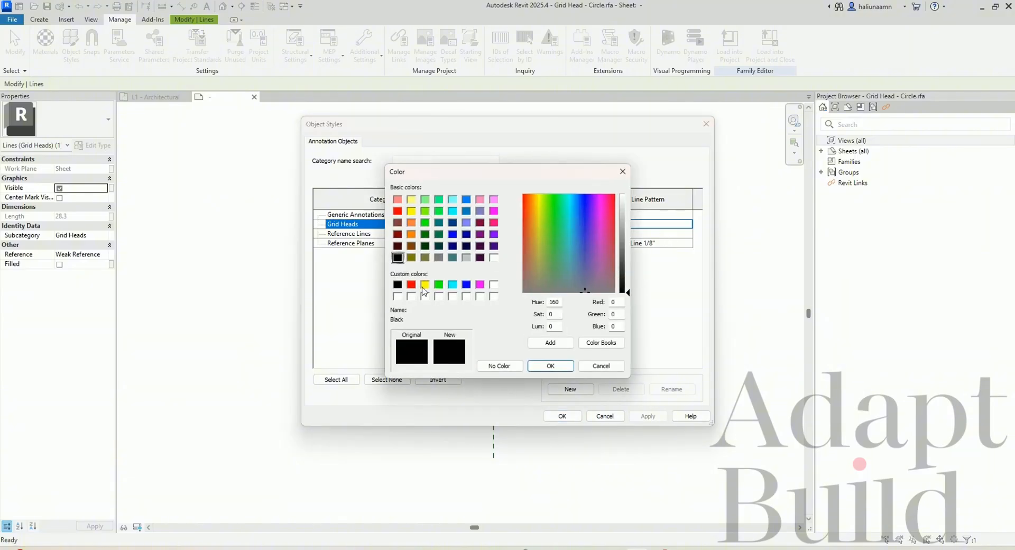
left_click(411, 285)
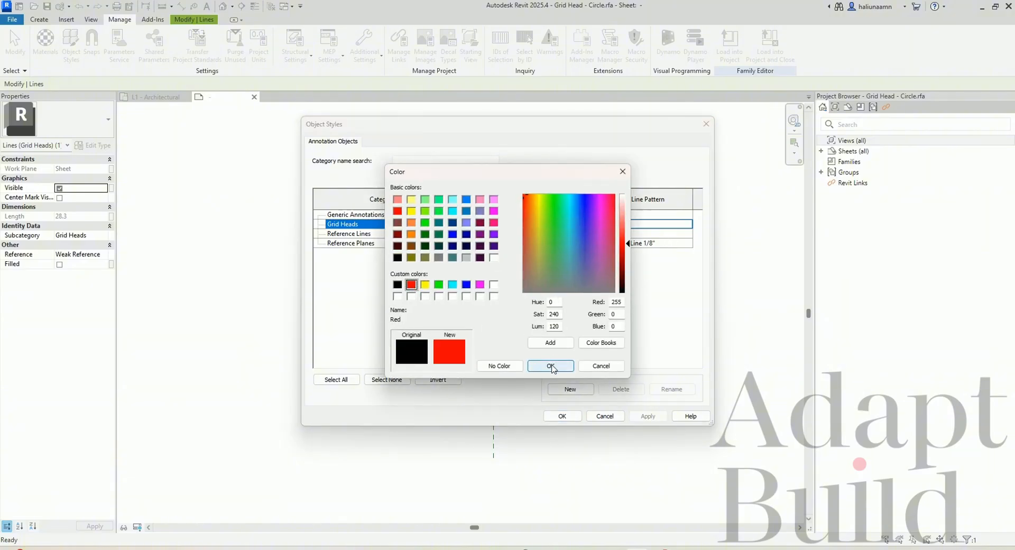
left_click(553, 367)
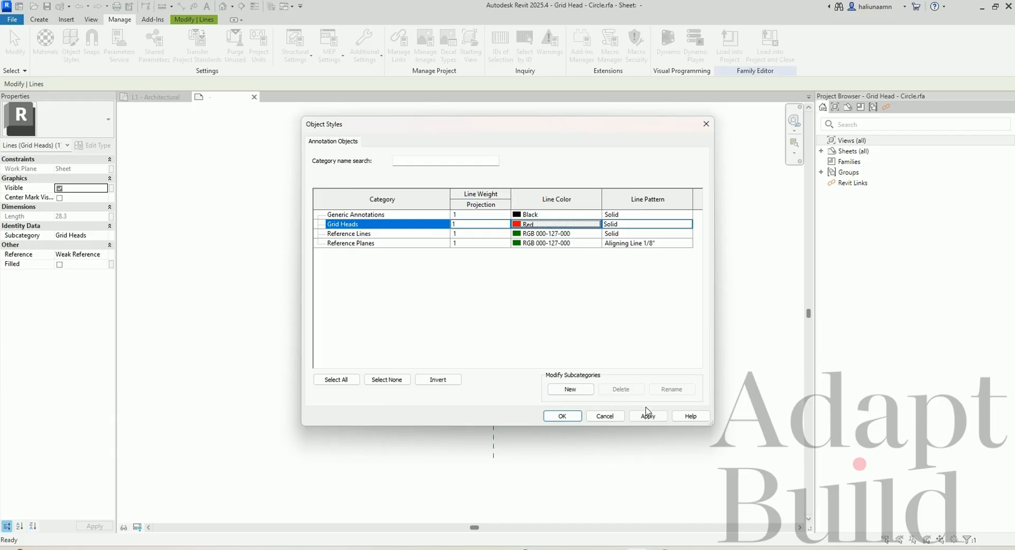
left_click(572, 415)
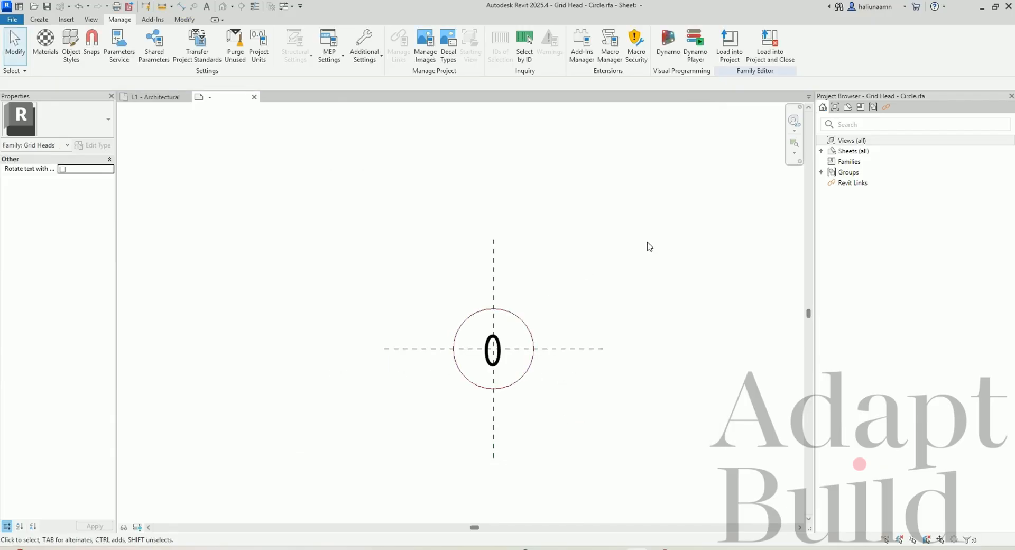
Load the Grid Head - Circle family into the project, overwriting the existing version and its parameter values.
left_click(716, 62)
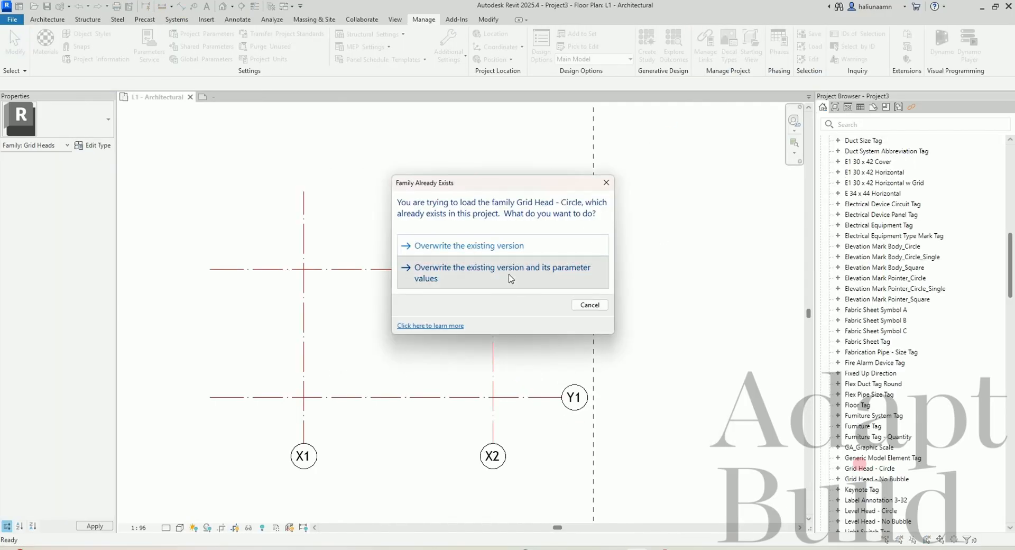
left_click(511, 278)
scroll(570, 416, "up", 5)
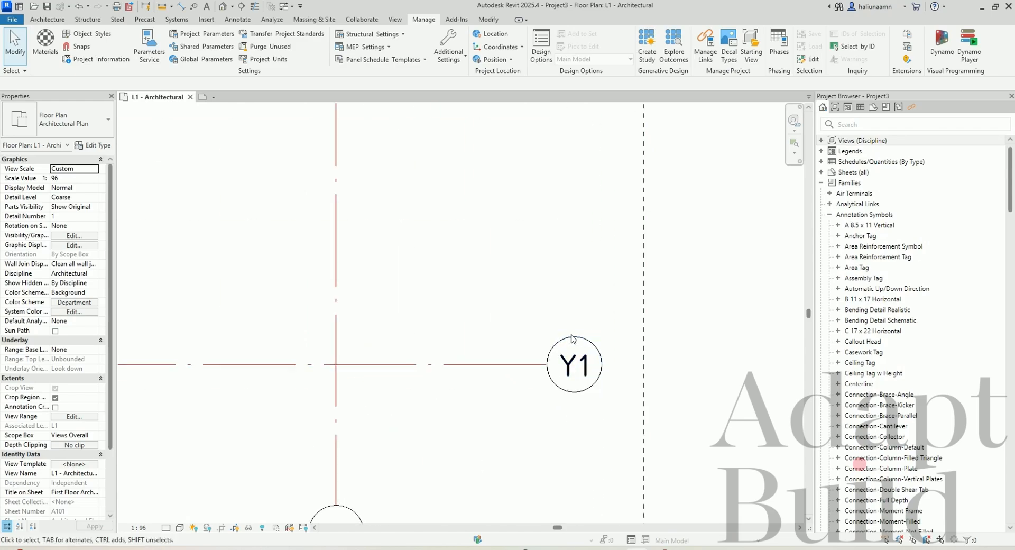
Reapply Grid Head - Circle as the symbol in the type properties of grid Y1 and accept them.
left_click(405, 365)
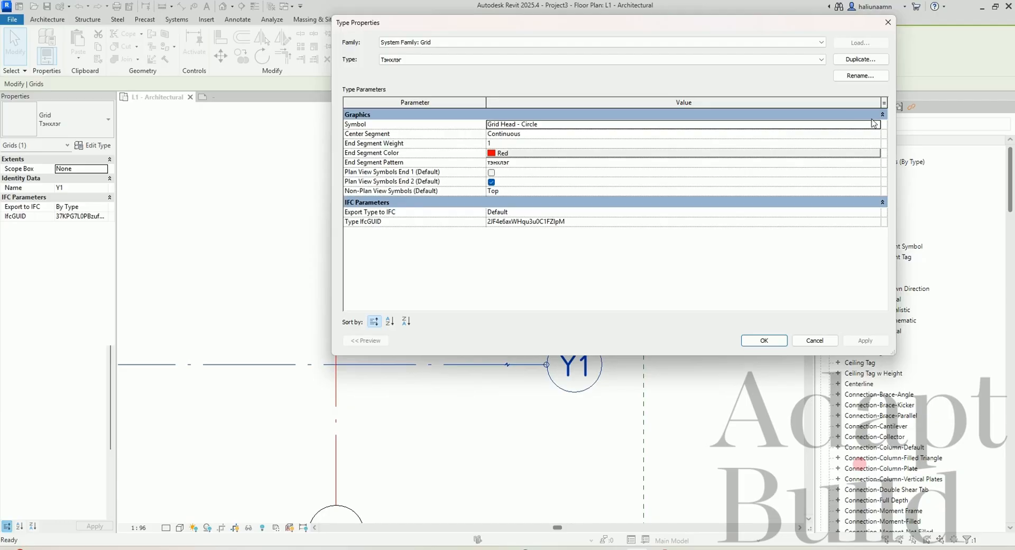
left_click(874, 123)
left_click(876, 124)
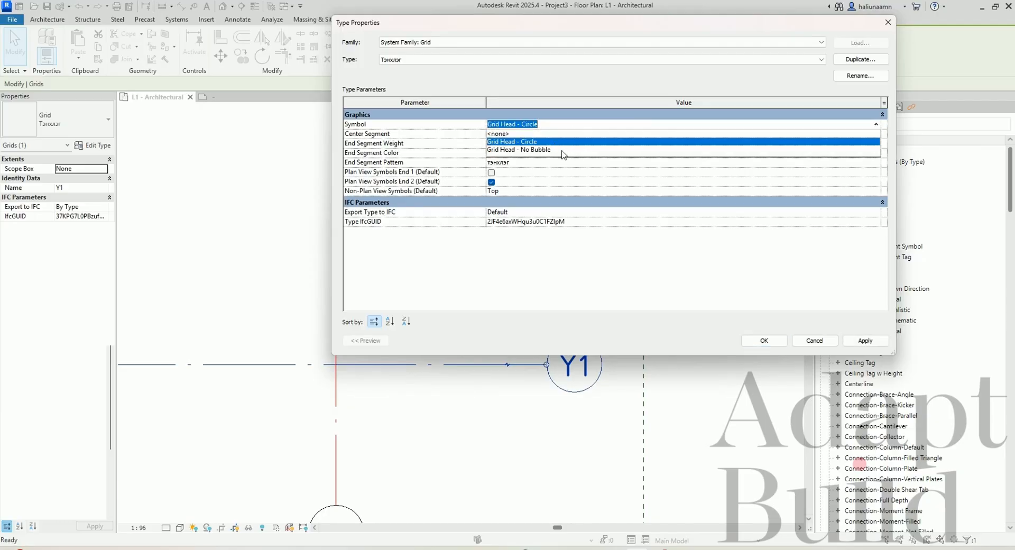
left_click(855, 345)
left_click(764, 340)
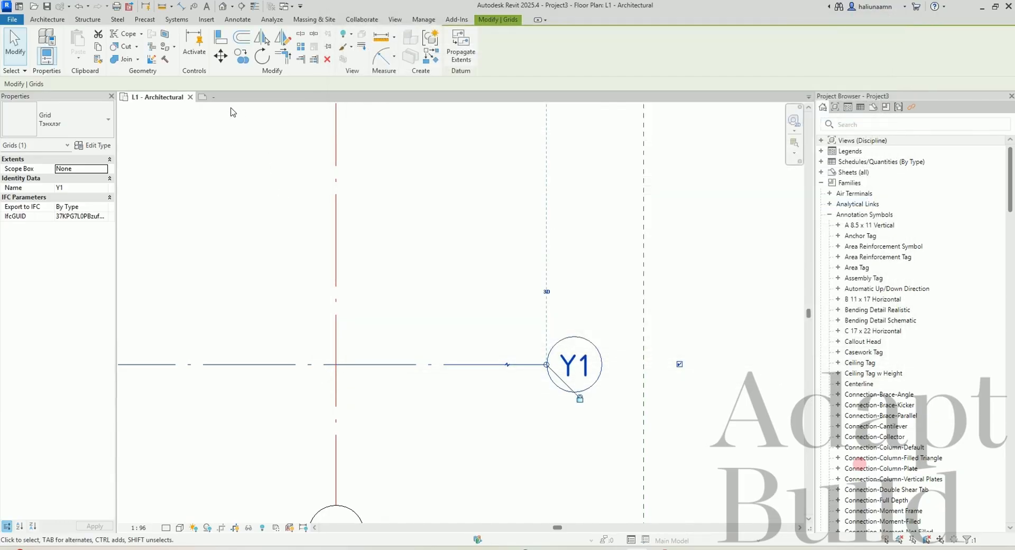
Return to the grid head family and create a subcategory named тэнхлэг under Grid Heads in its object styles.
left_click(212, 98)
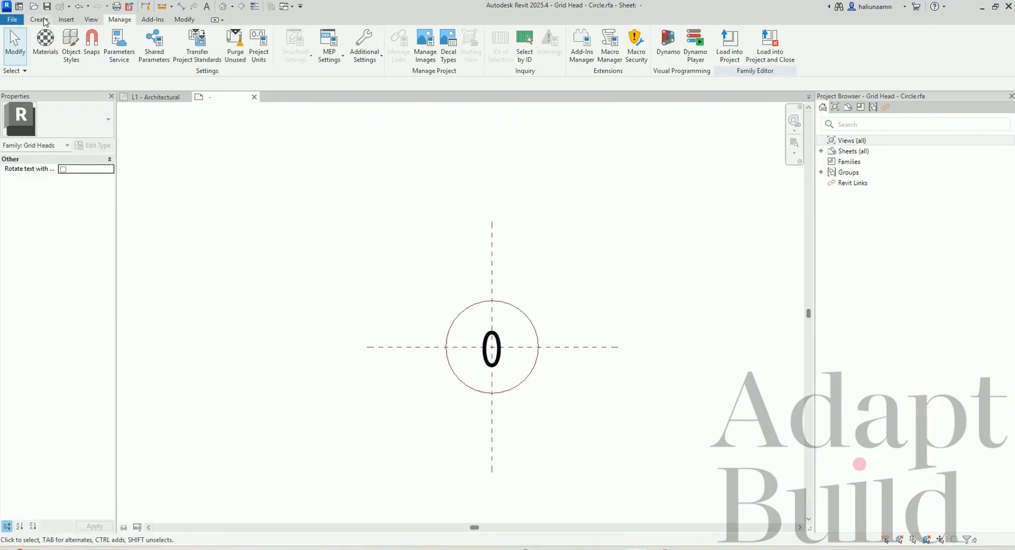
left_click(67, 20)
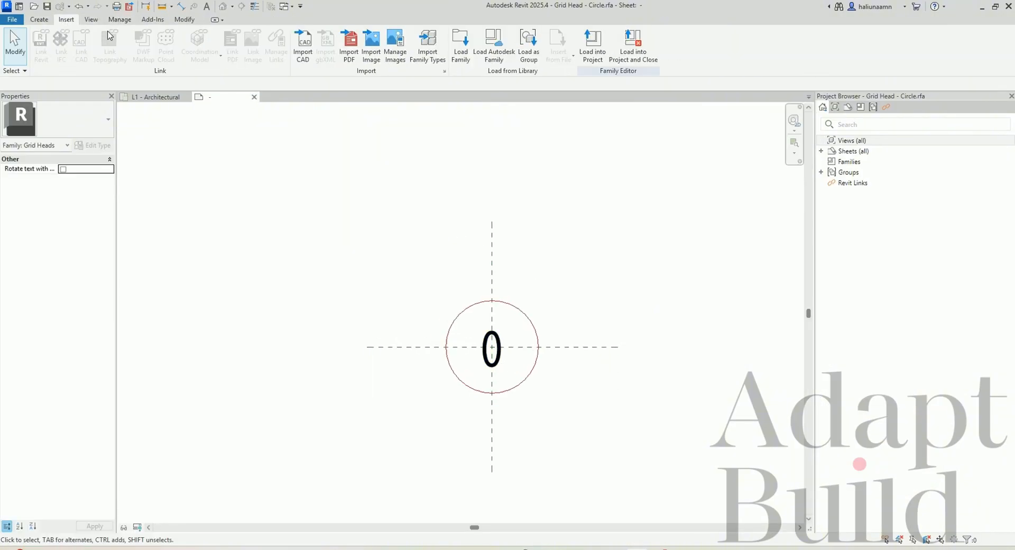
left_click(92, 20)
left_click(118, 22)
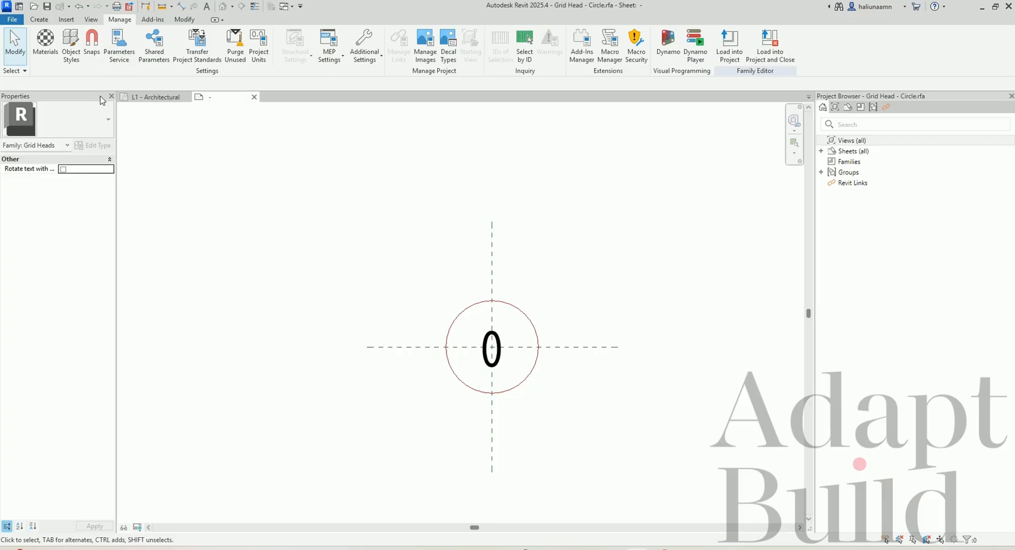
left_click(71, 42)
left_click(373, 224)
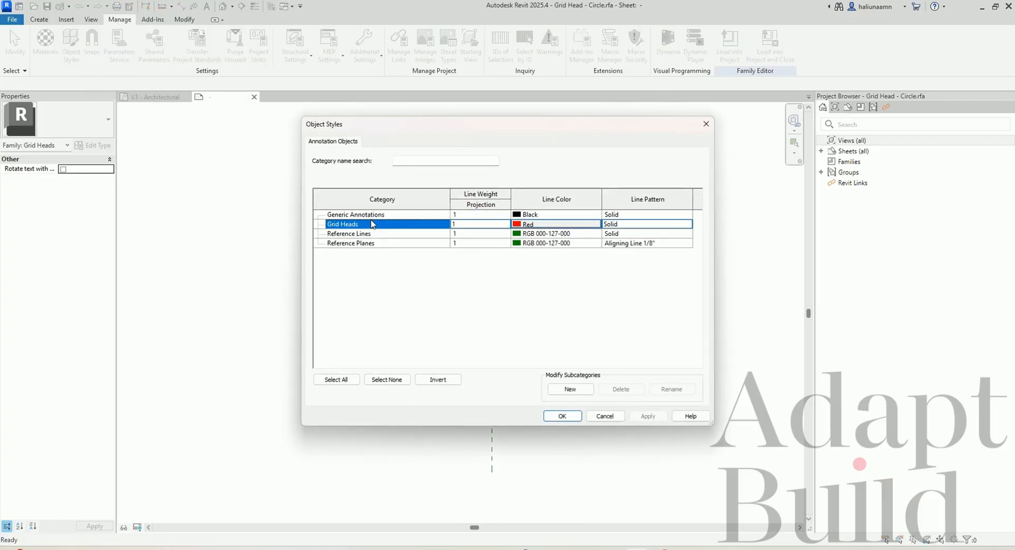
left_click(572, 389)
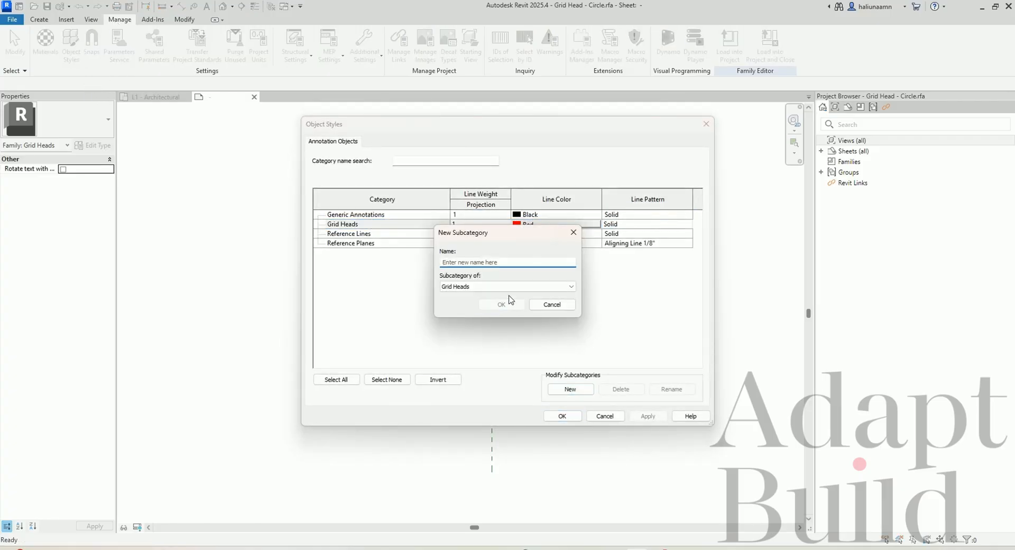
type("тэнх")
left_click(500, 305)
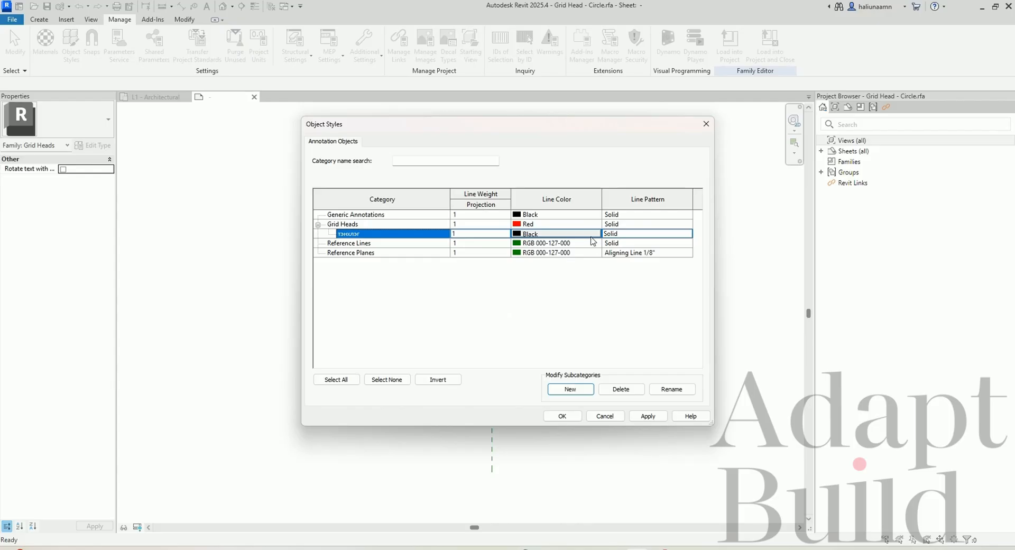
Set the line color of the тэнхлэг subcategory to Red and accept the object styles.
left_click(591, 236)
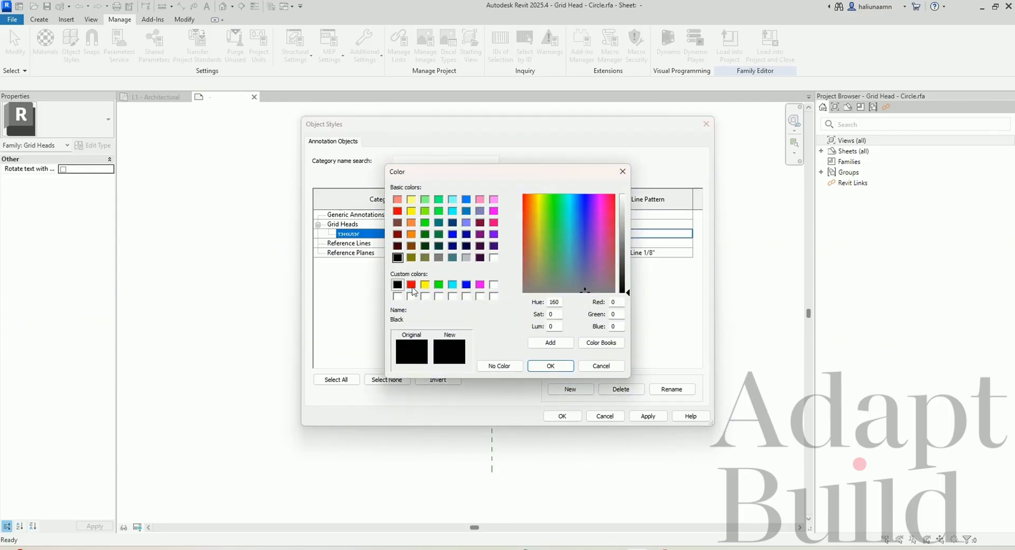
left_click(411, 284)
left_click(550, 365)
left_click(648, 416)
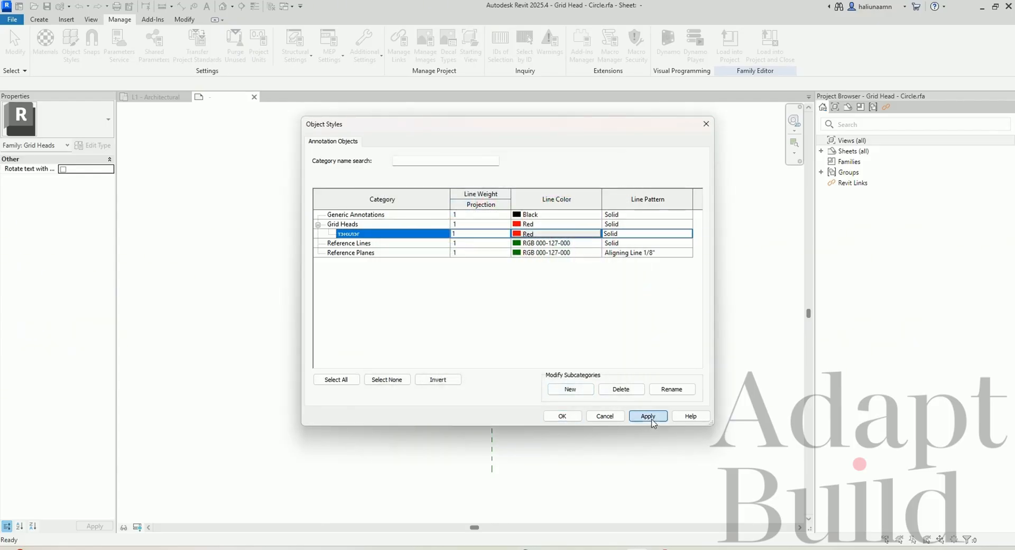
left_click(562, 416)
Assign the grid head circle to the тэнхлэг subcategory.
left_click(523, 384)
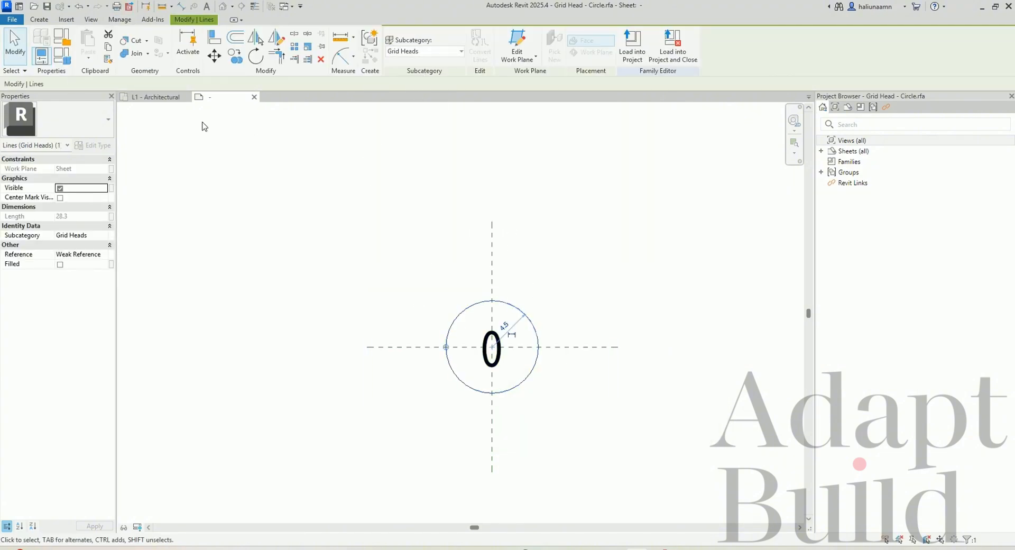
left_click(431, 51)
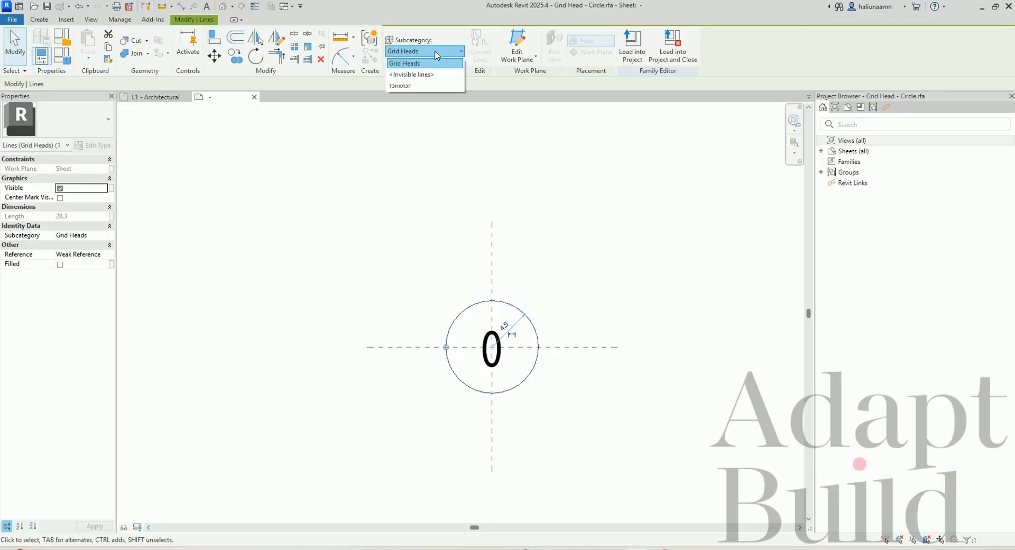
left_click(411, 86)
left_click(540, 284)
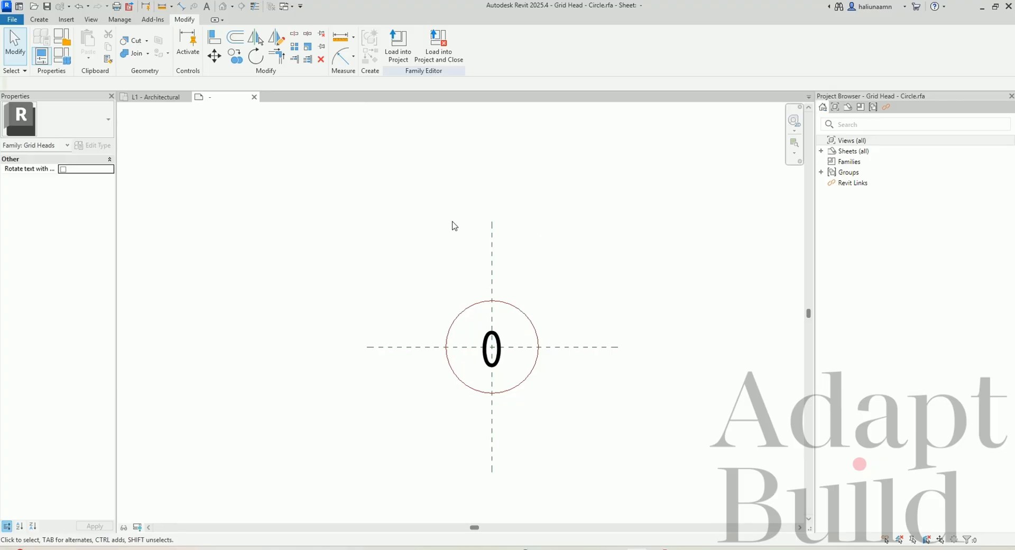
Reload the grid head family with its recategorized circle into the project.
left_click(525, 321)
left_click(640, 47)
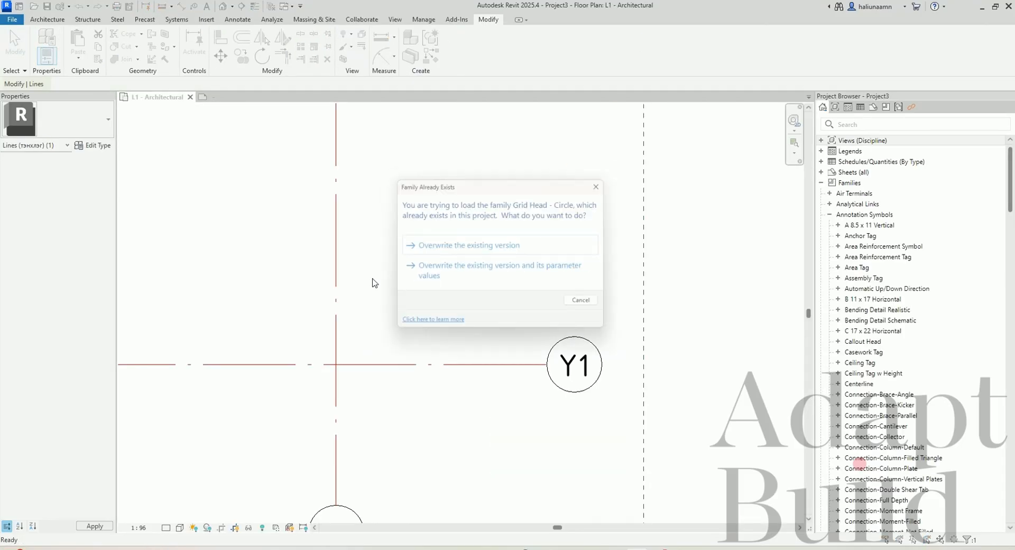